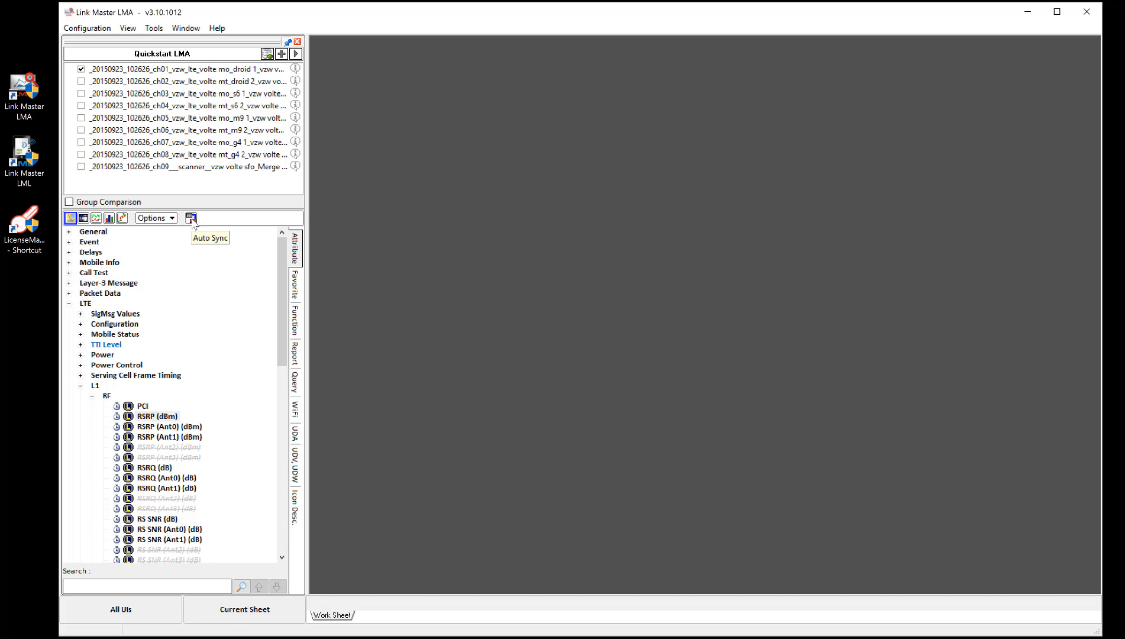
# Turn on Auto Sync and open the LTE L1 RF RSRP (dBm) parameter on a map.
pyautogui.click(193, 220)
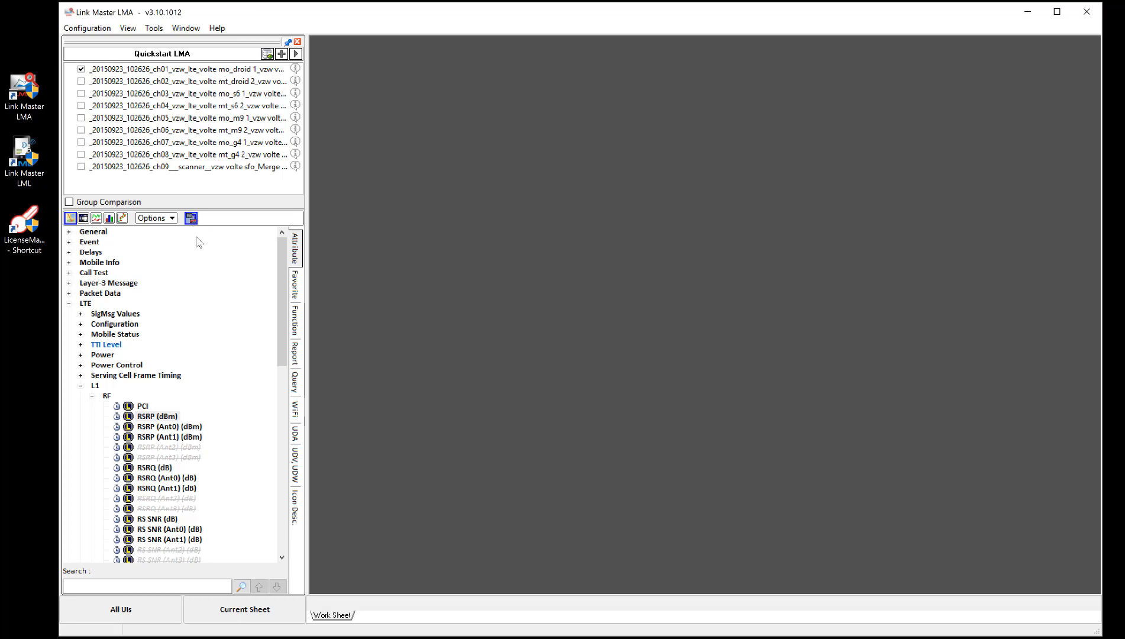
pyautogui.rightClick(168, 416)
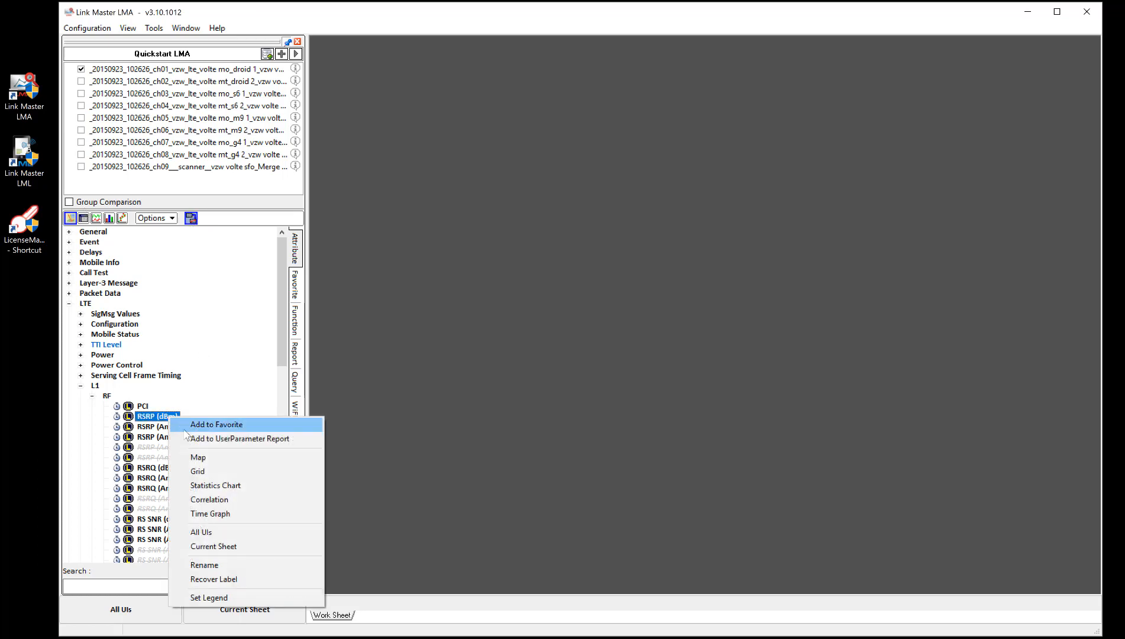
pyautogui.click(211, 457)
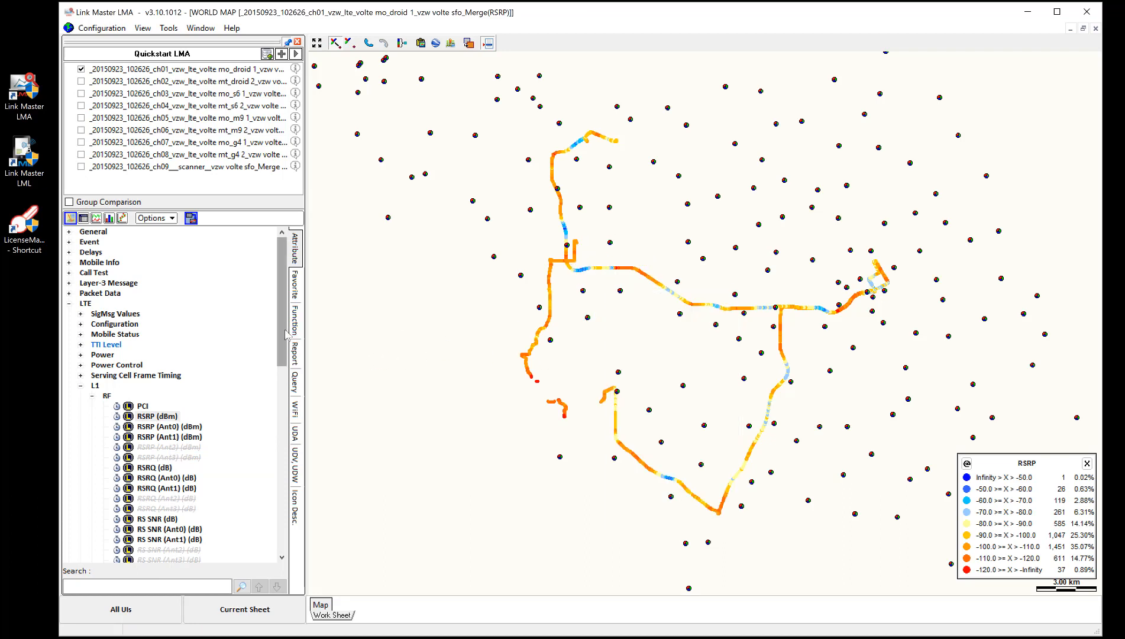
# Open the RSRP (dBm) parameter in a grid view.
pyautogui.click(163, 416)
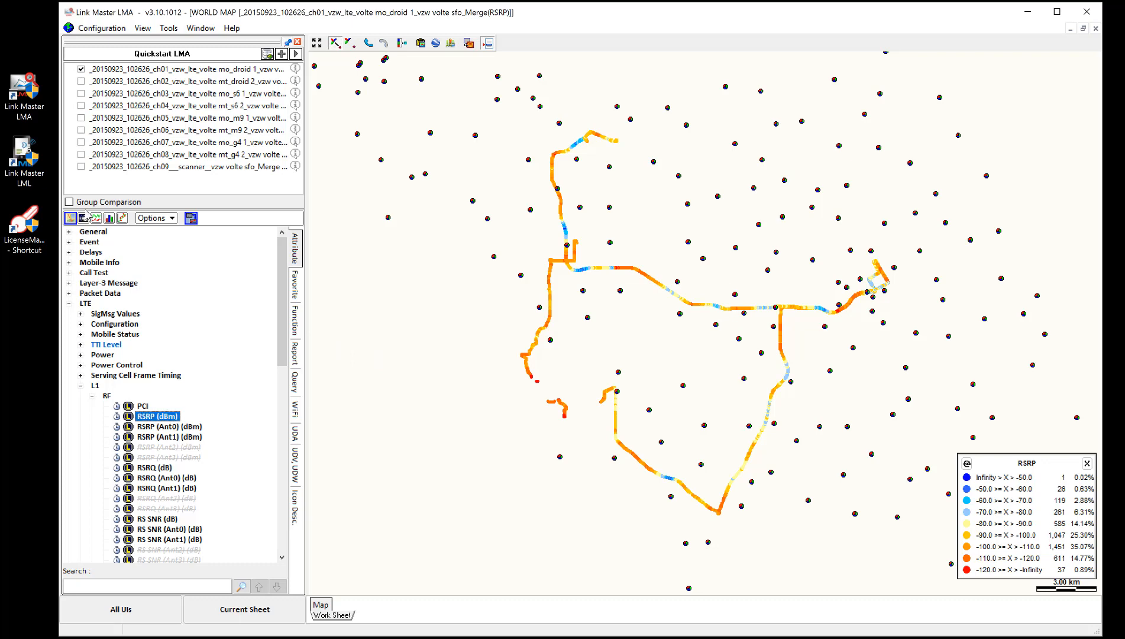
pyautogui.rightClick(173, 416)
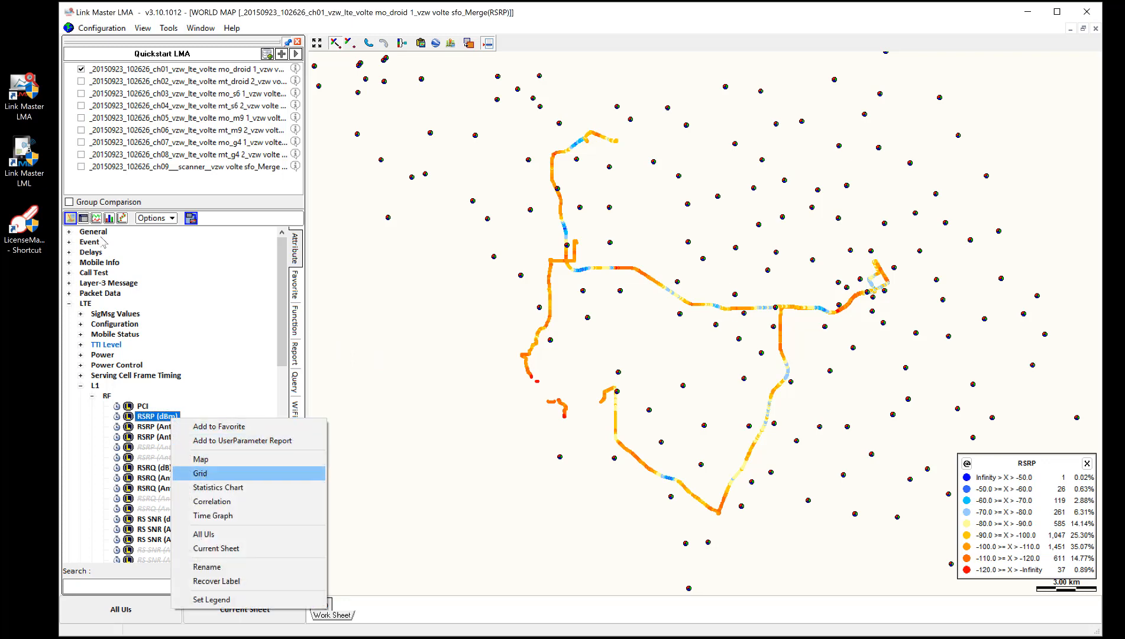
pyautogui.click(200, 473)
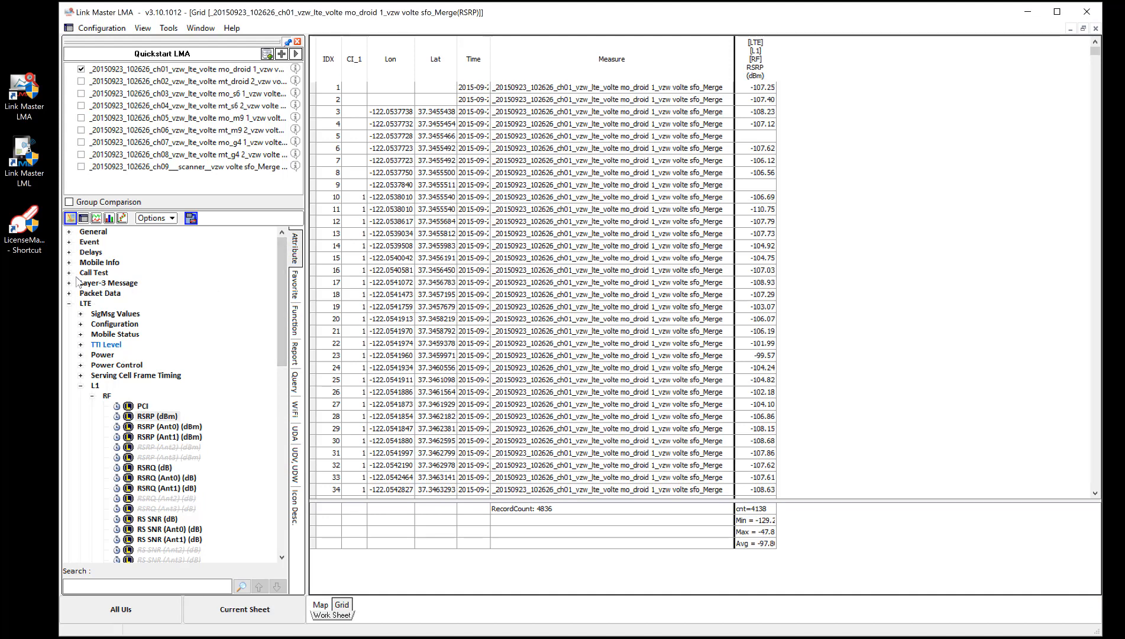
# Expand the Call Test group and open Call Result in a grid view.
pyautogui.click(69, 272)
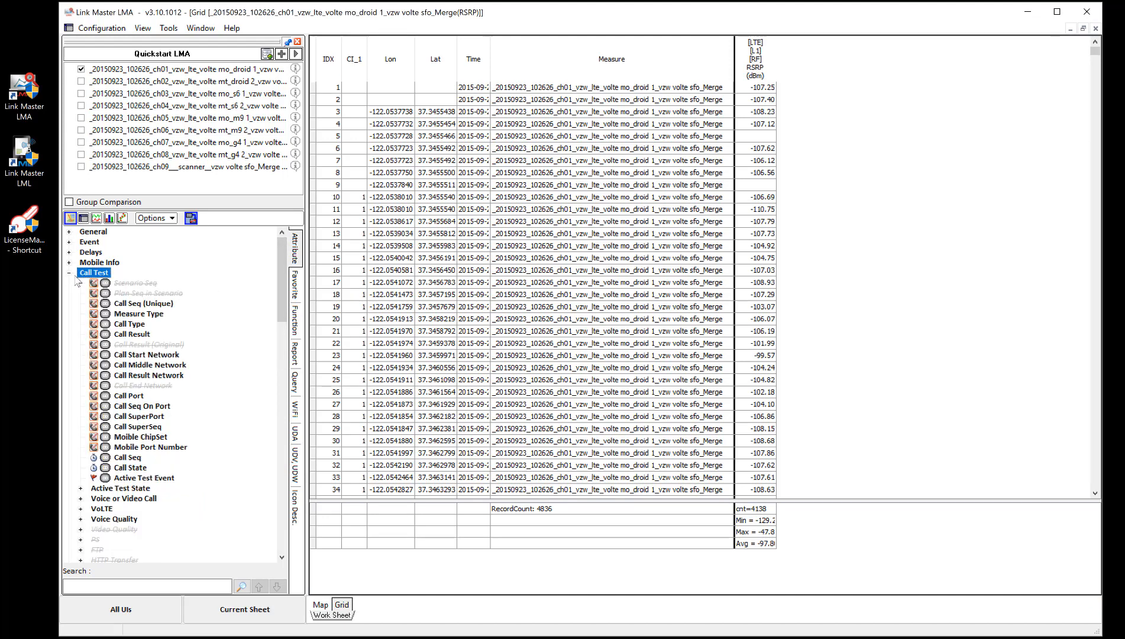
pyautogui.click(137, 334)
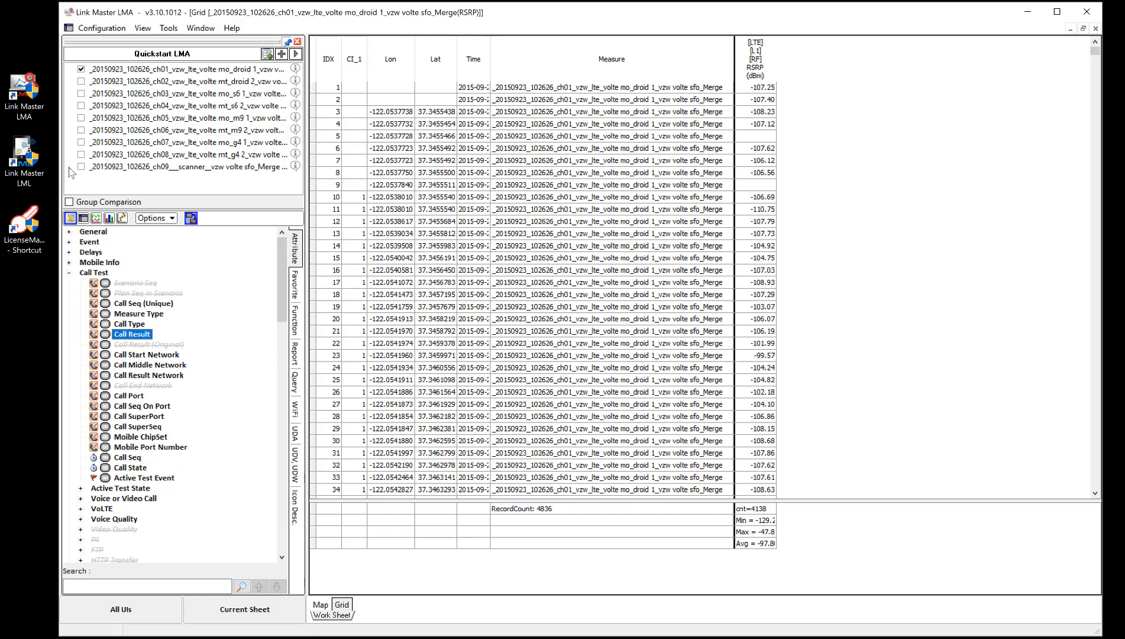
pyautogui.rightClick(137, 337)
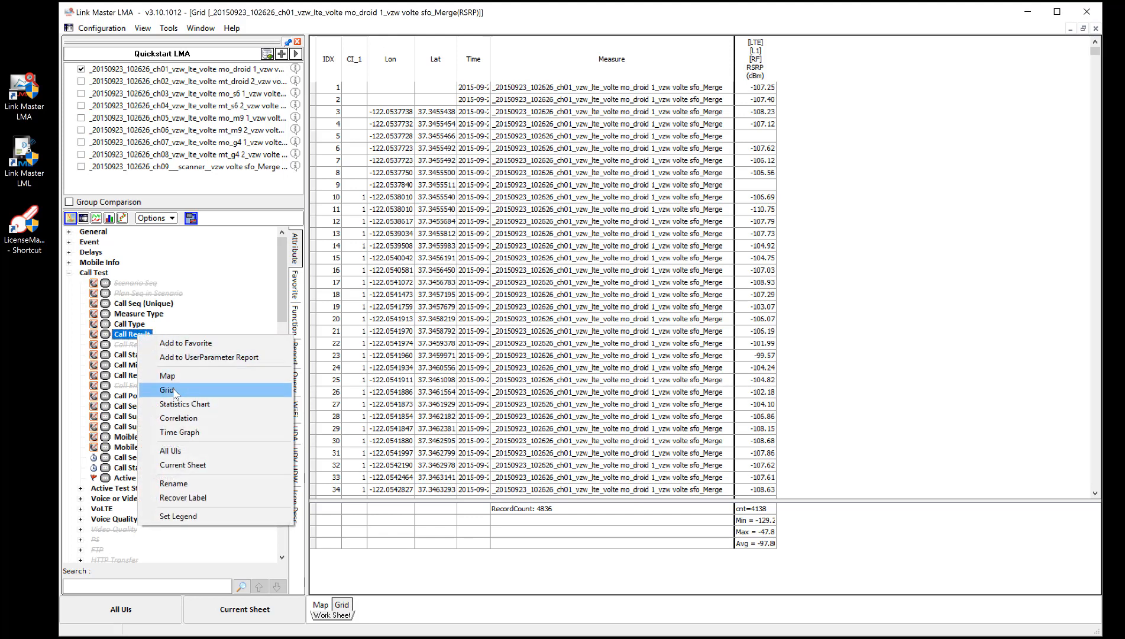
pyautogui.click(167, 390)
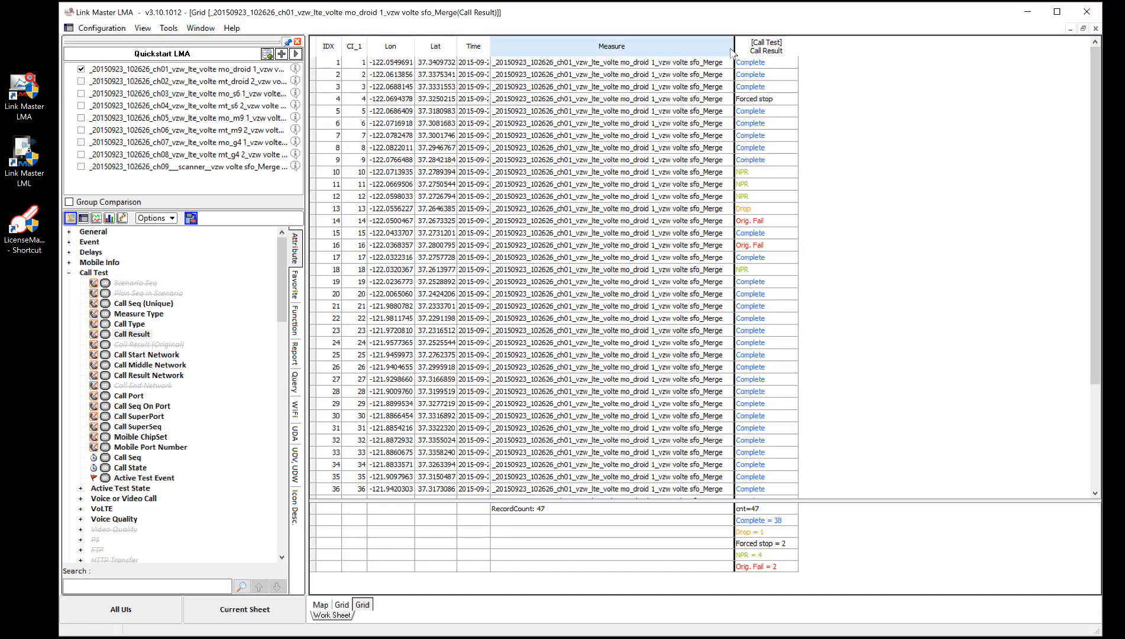
# Narrow the Measure column of the Call Result grid and tile all windows vertically.
pyautogui.moveTo(733, 51); pyautogui.dragTo(551, 51)
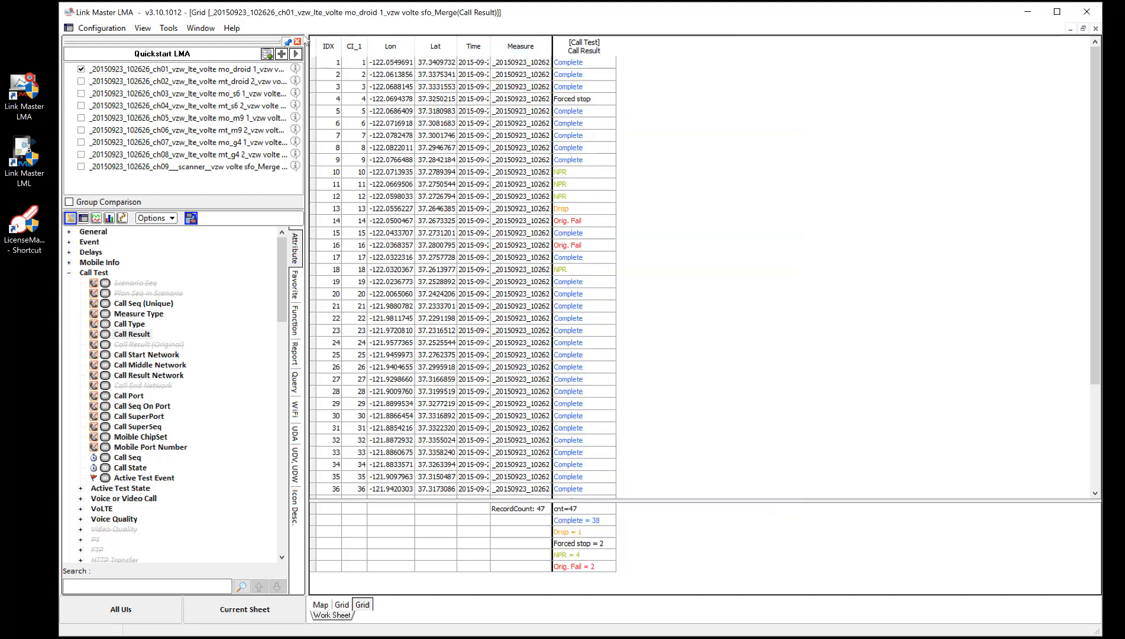
pyautogui.click(201, 28)
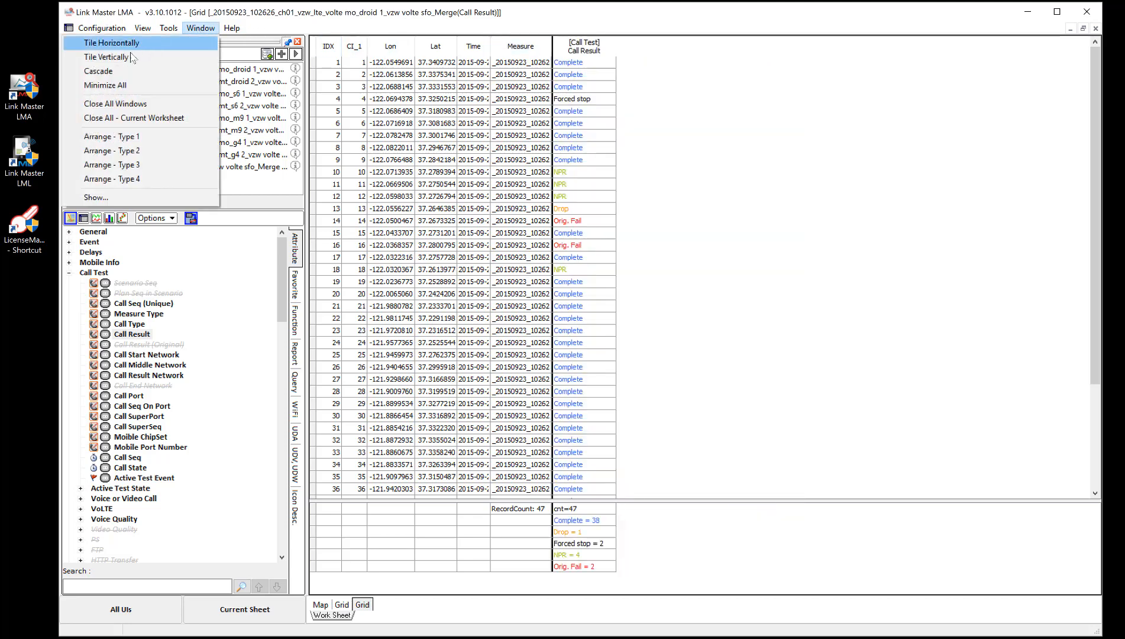
pyautogui.click(106, 57)
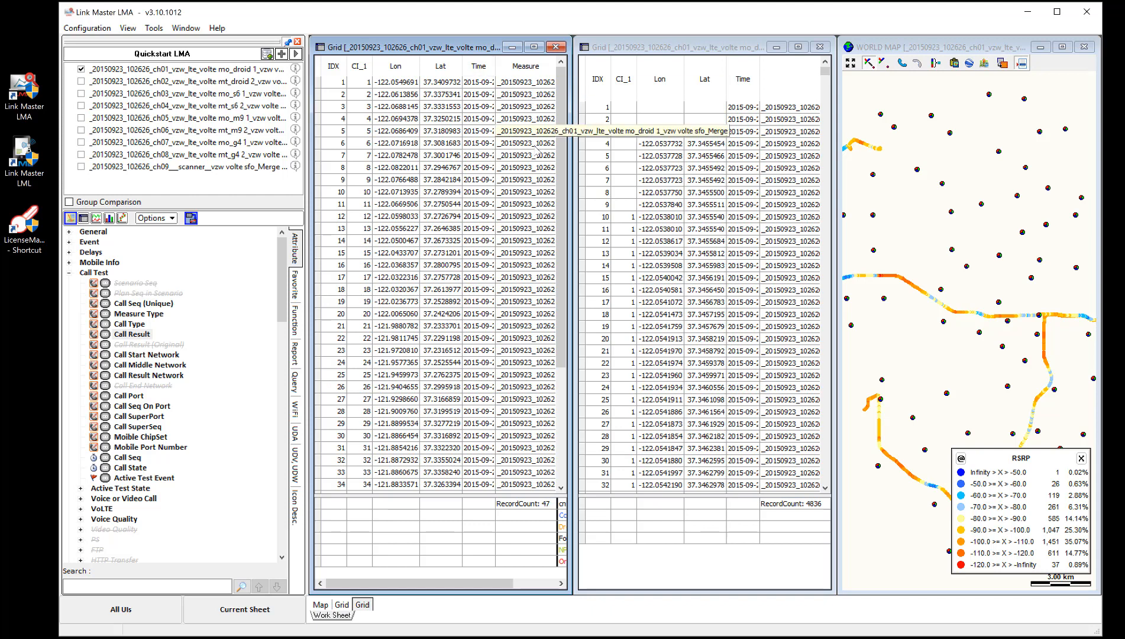
pyautogui.moveTo(488, 582); pyautogui.dragTo(539, 582)
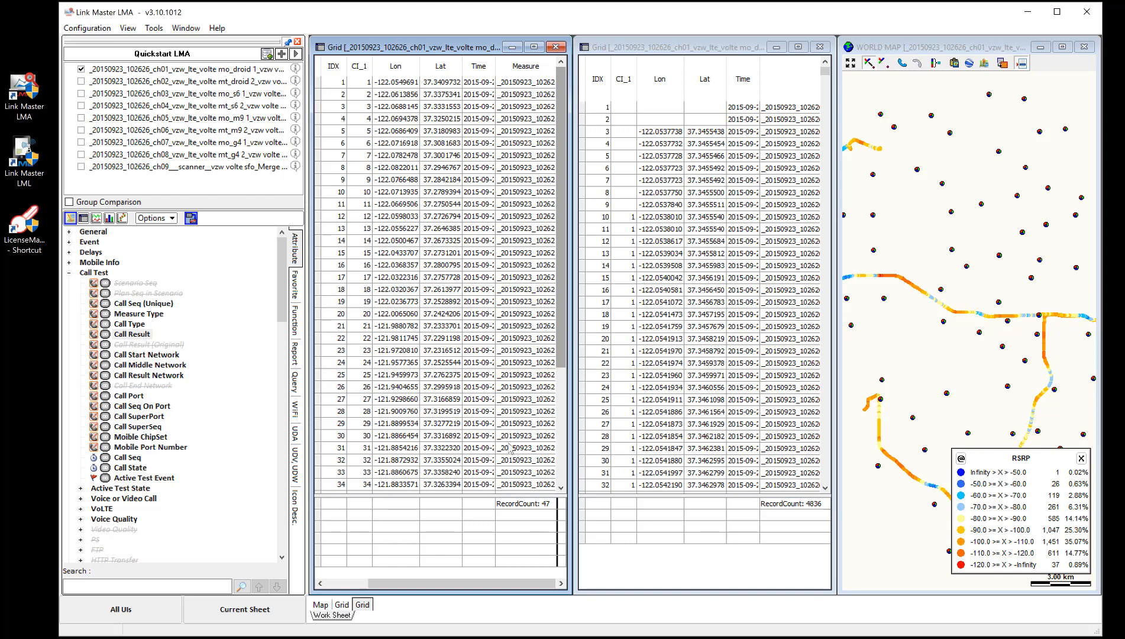
# Select calls 23, 22 and 21 in the Call Result grid to sync the RSRP grid and map.
pyautogui.click(531, 353)
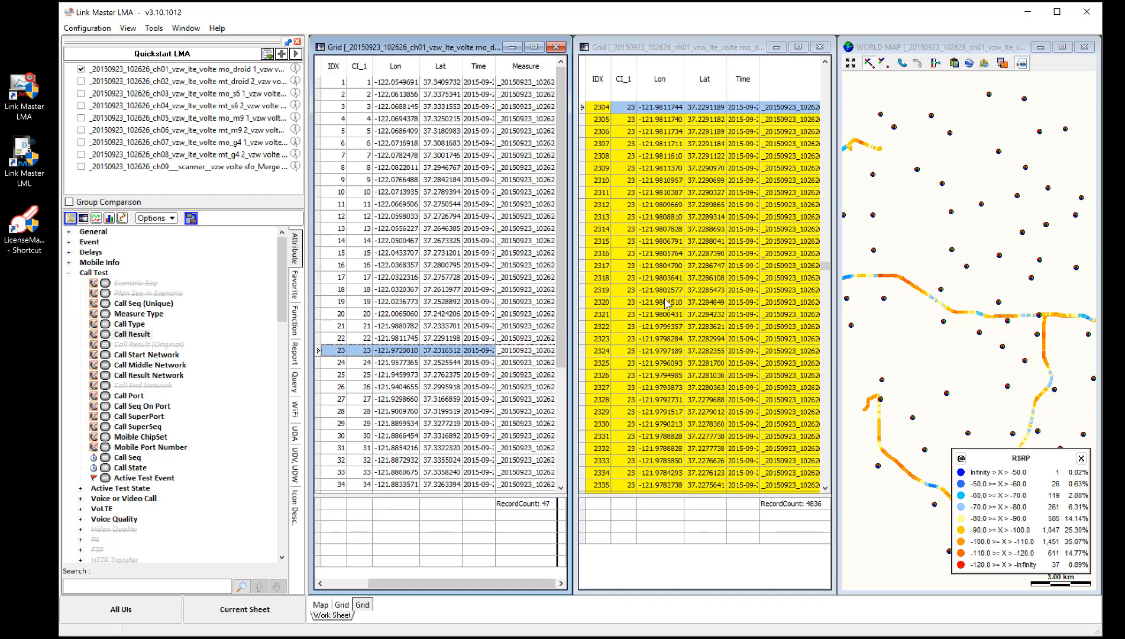
pyautogui.click(732, 295)
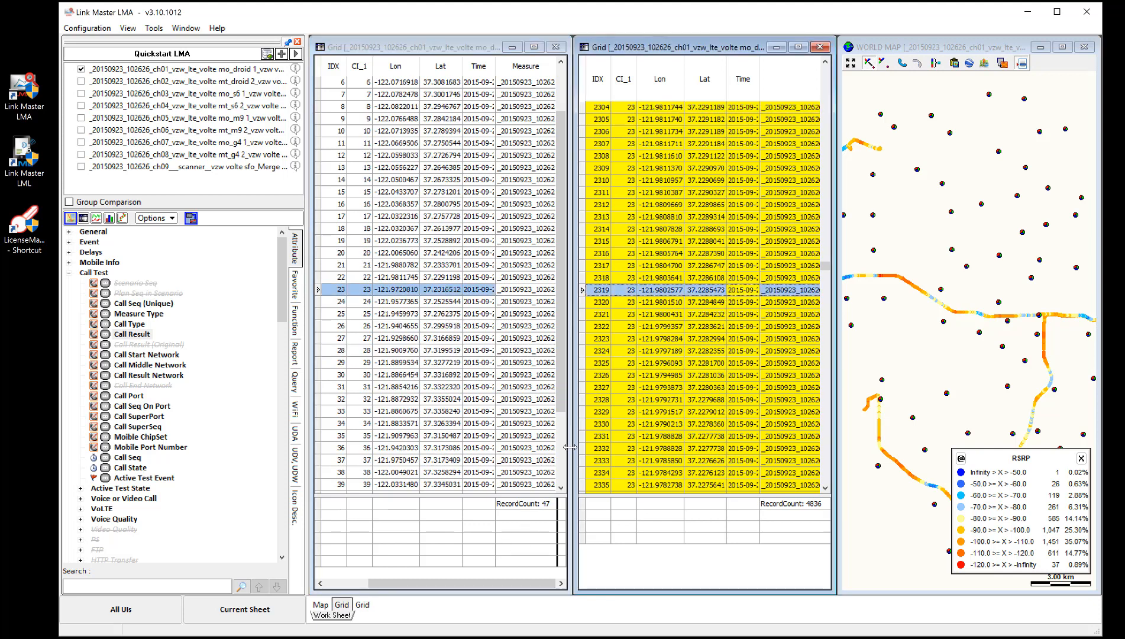
pyautogui.moveTo(568, 428); pyautogui.dragTo(810, 414)
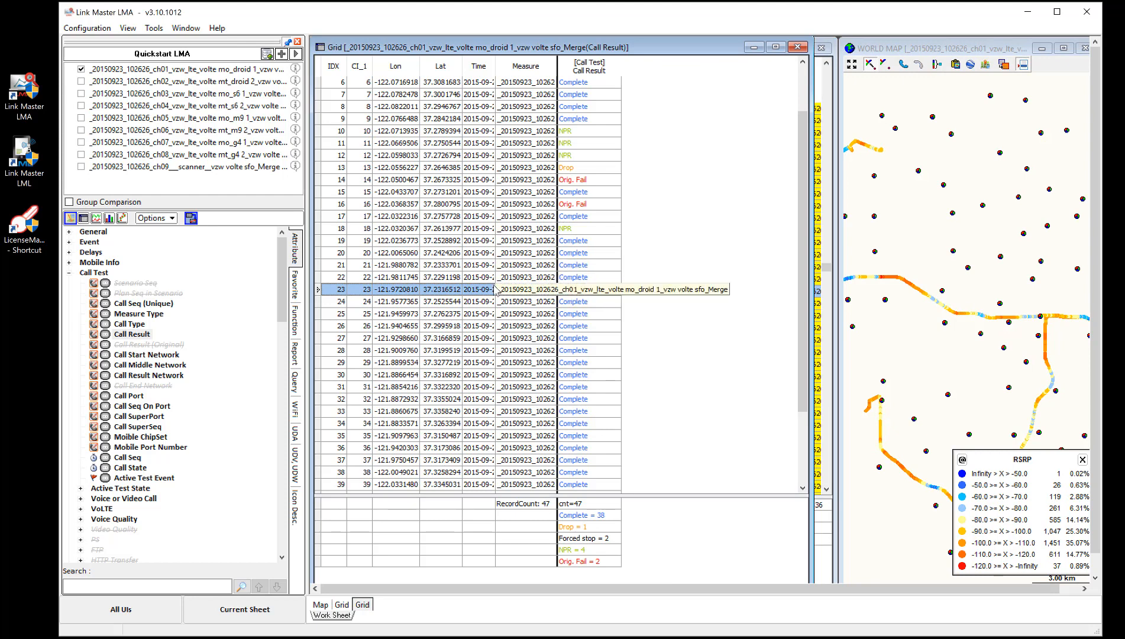
pyautogui.press('Up')
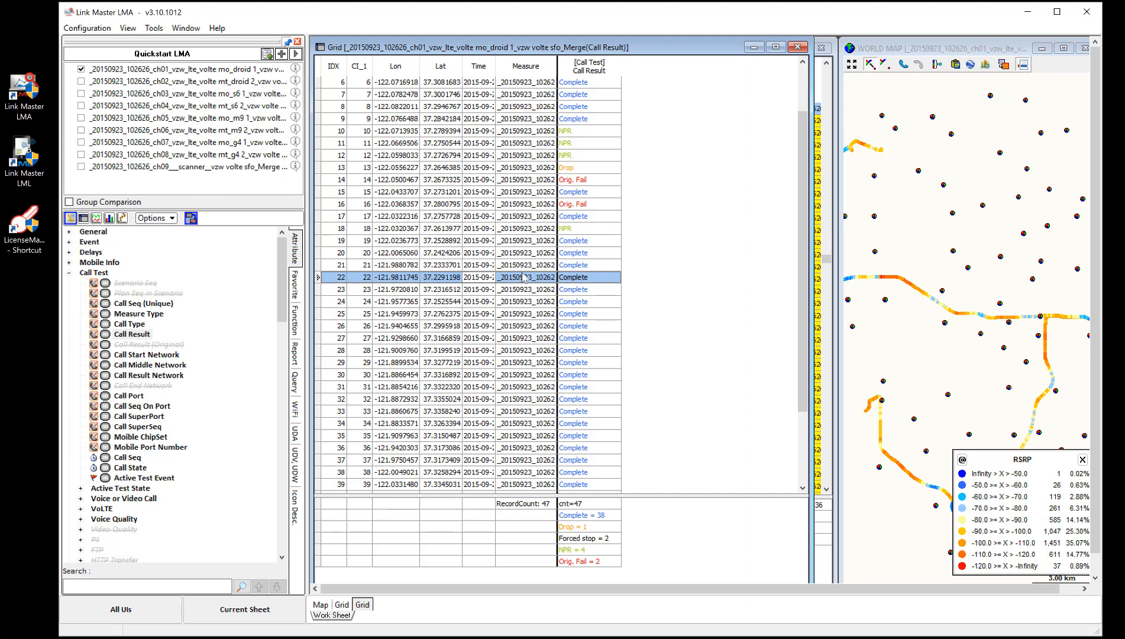
pyautogui.click(572, 267)
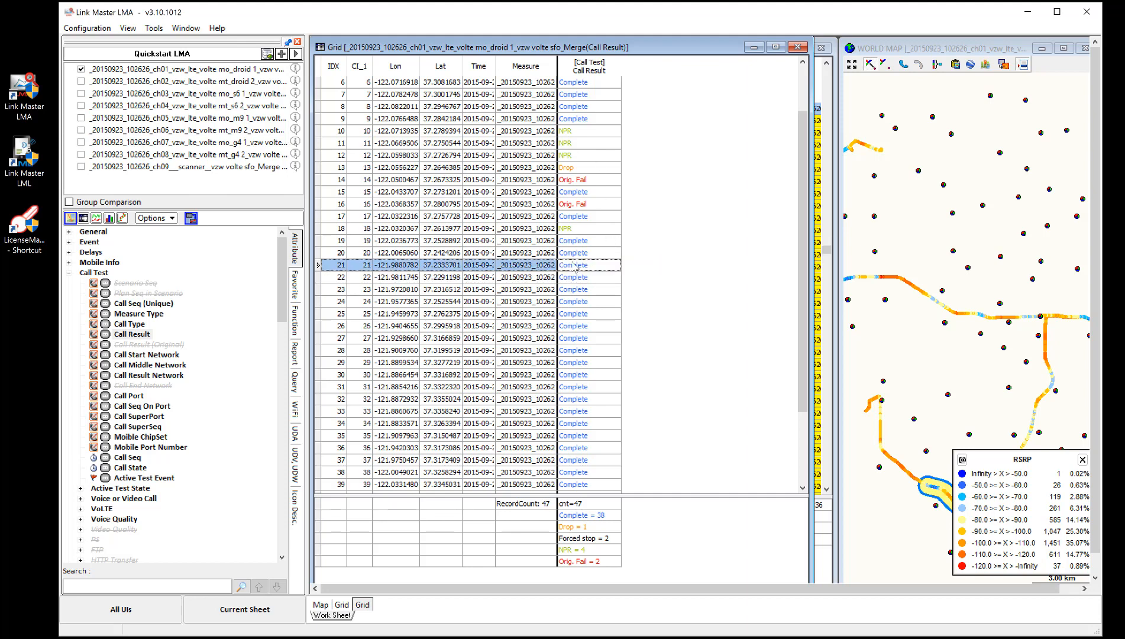
# Resize and reposition the Call Result and RSRP grid windows, scrolling the RSRP records for call 21.
pyautogui.moveTo(811, 93); pyautogui.dragTo(559, 110)
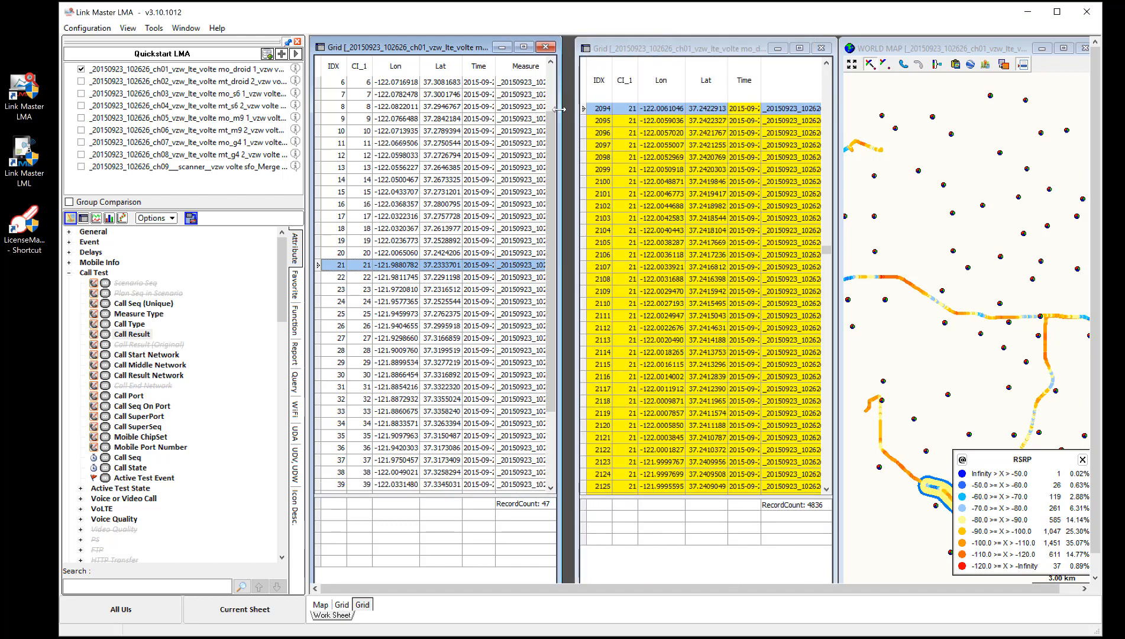
pyautogui.moveTo(691, 50); pyautogui.dragTo(531, 48)
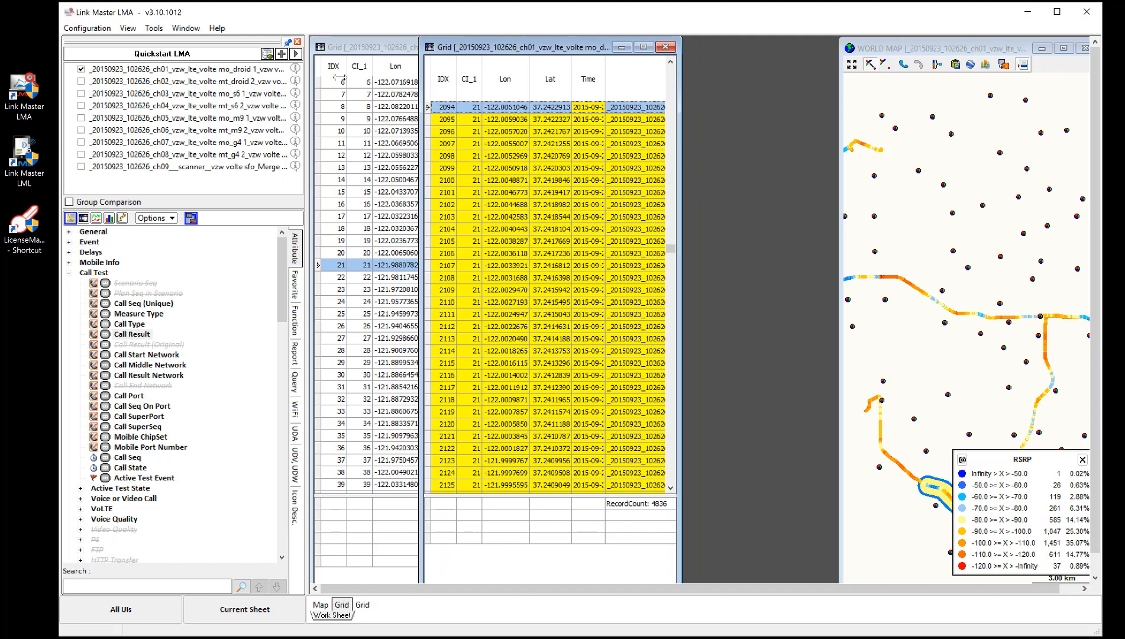
pyautogui.moveTo(678, 240); pyautogui.dragTo(980, 239)
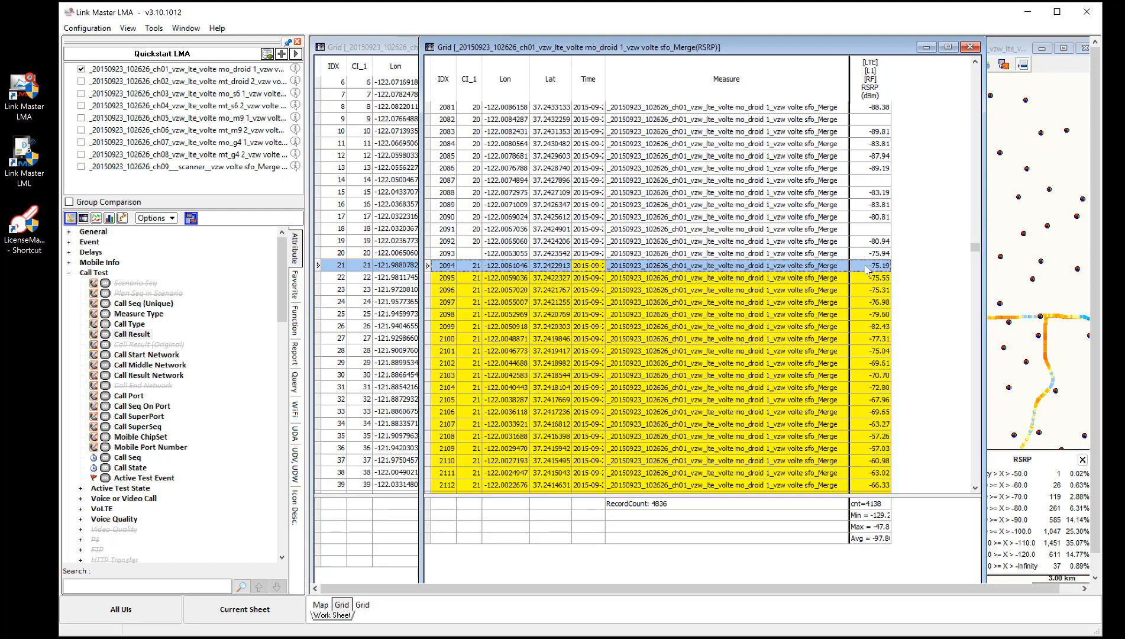
pyautogui.moveTo(974, 247); pyautogui.dragTo(974, 256)
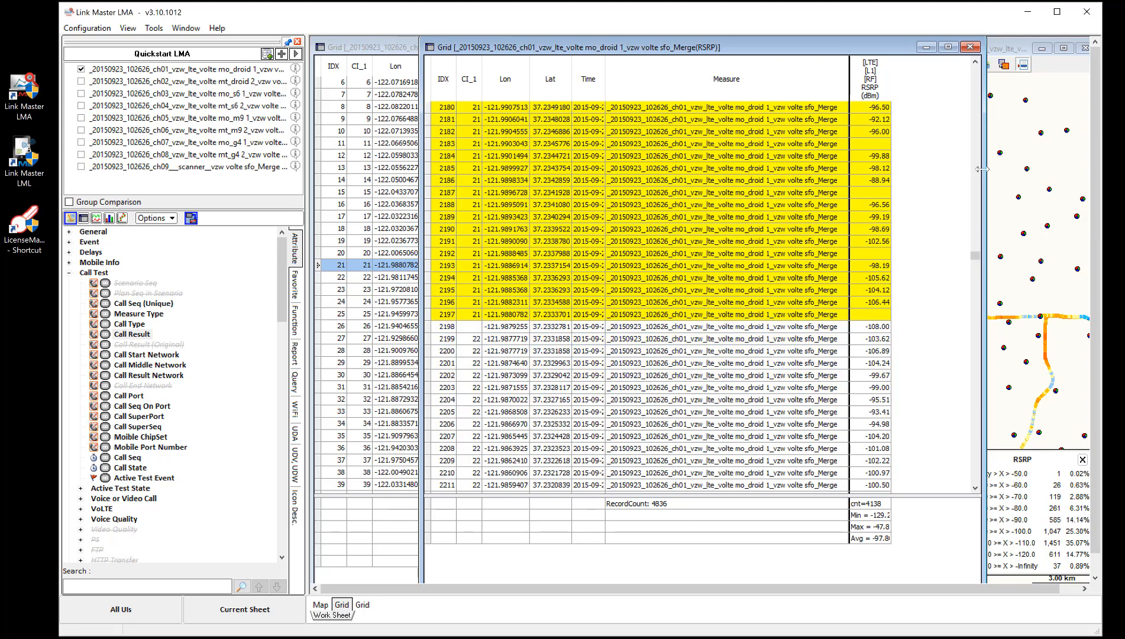
pyautogui.moveTo(982, 169); pyautogui.dragTo(751, 173)
# Move the map window beside the grids and reposition its RSRP legend near the top of the map.
pyautogui.click(968, 52)
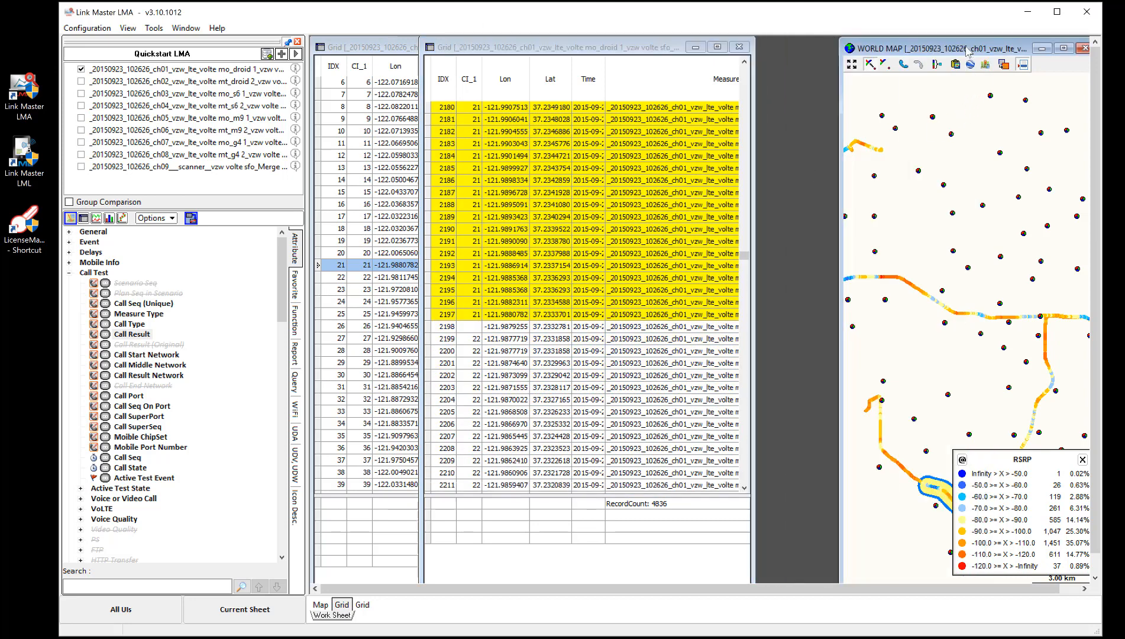
pyautogui.moveTo(968, 52); pyautogui.dragTo(772, 50)
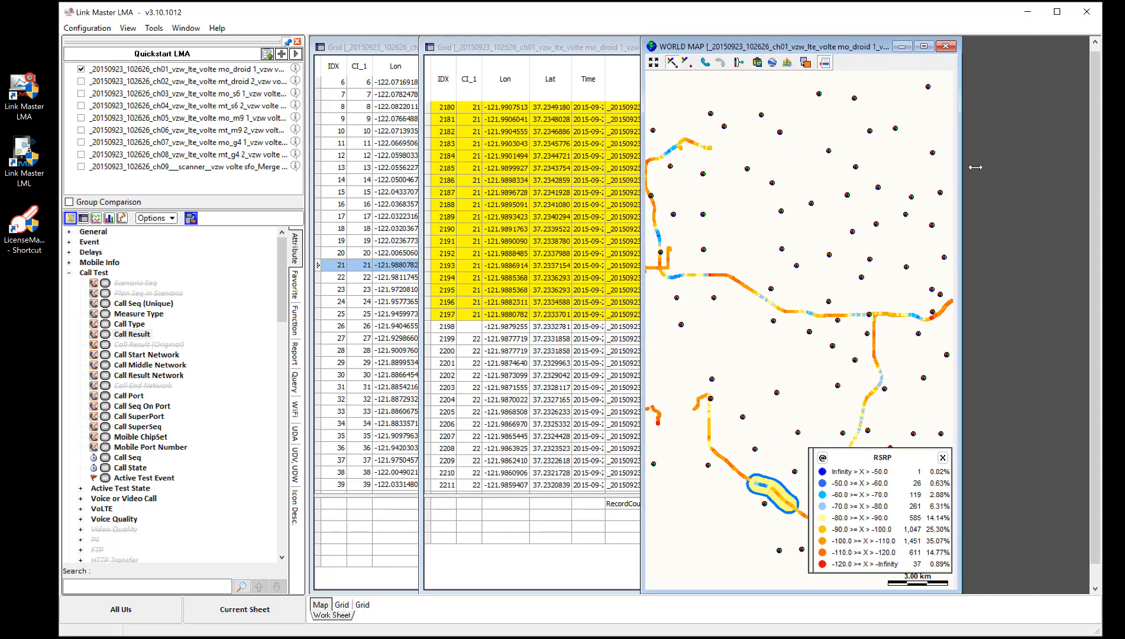
pyautogui.moveTo(975, 167); pyautogui.dragTo(980, 169)
pyautogui.moveTo(903, 459); pyautogui.dragTo(843, 145)
pyautogui.rightClick(743, 486)
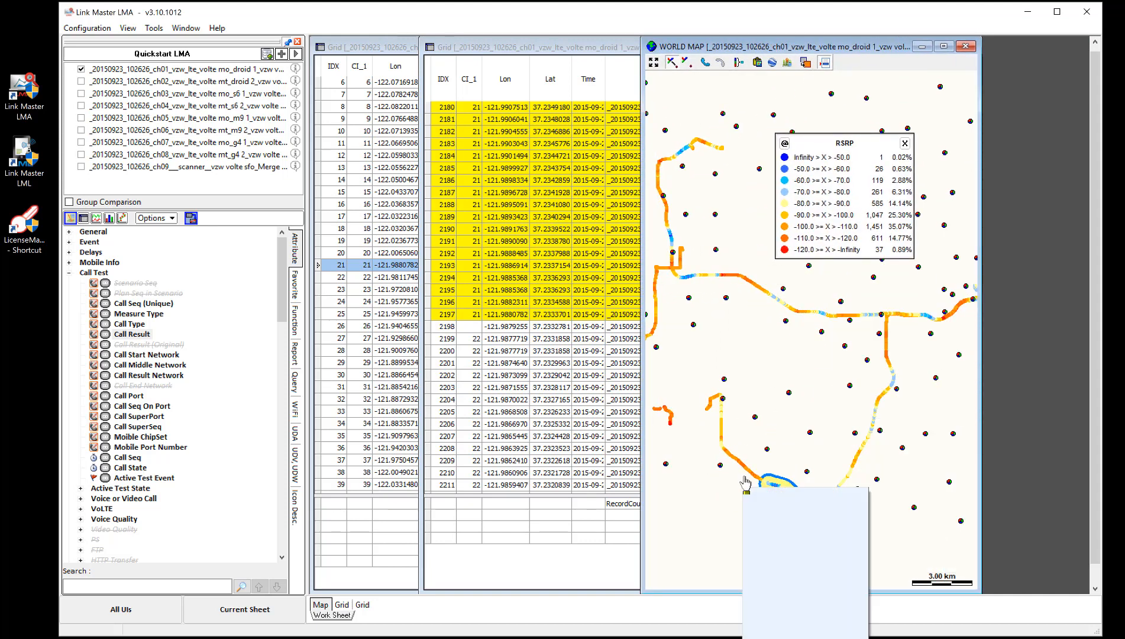
pyautogui.click(773, 483)
pyautogui.moveTo(804, 503); pyautogui.dragTo(804, 509)
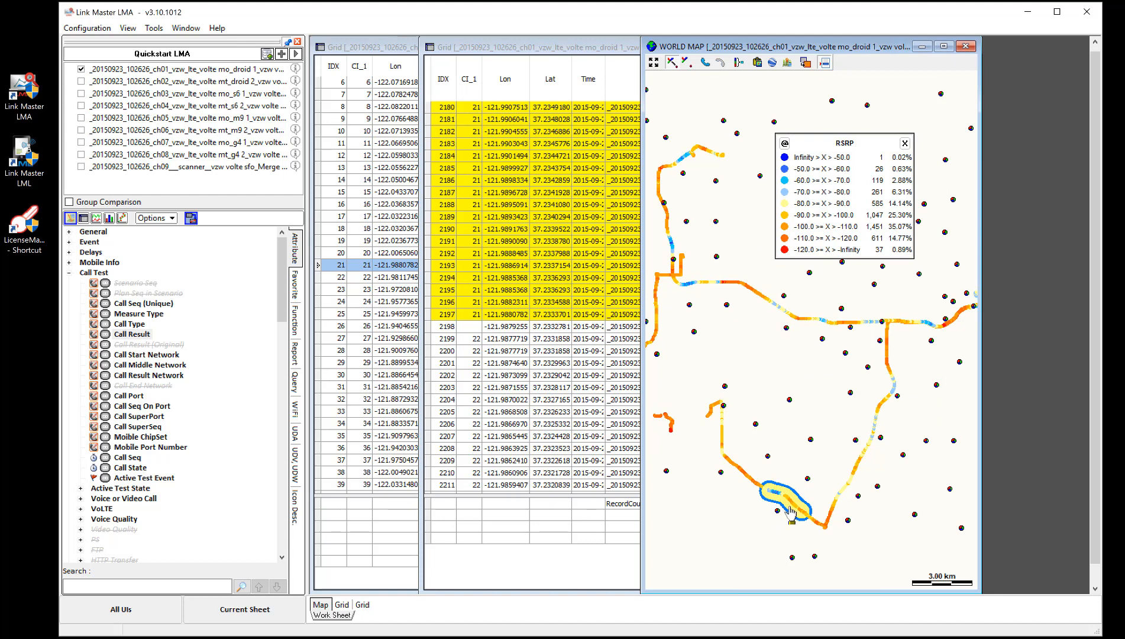
pyautogui.moveTo(779, 499)
# Select RSRP grid records 2202 and 2353 and bring the map forward to locate them.
pyautogui.click(535, 376)
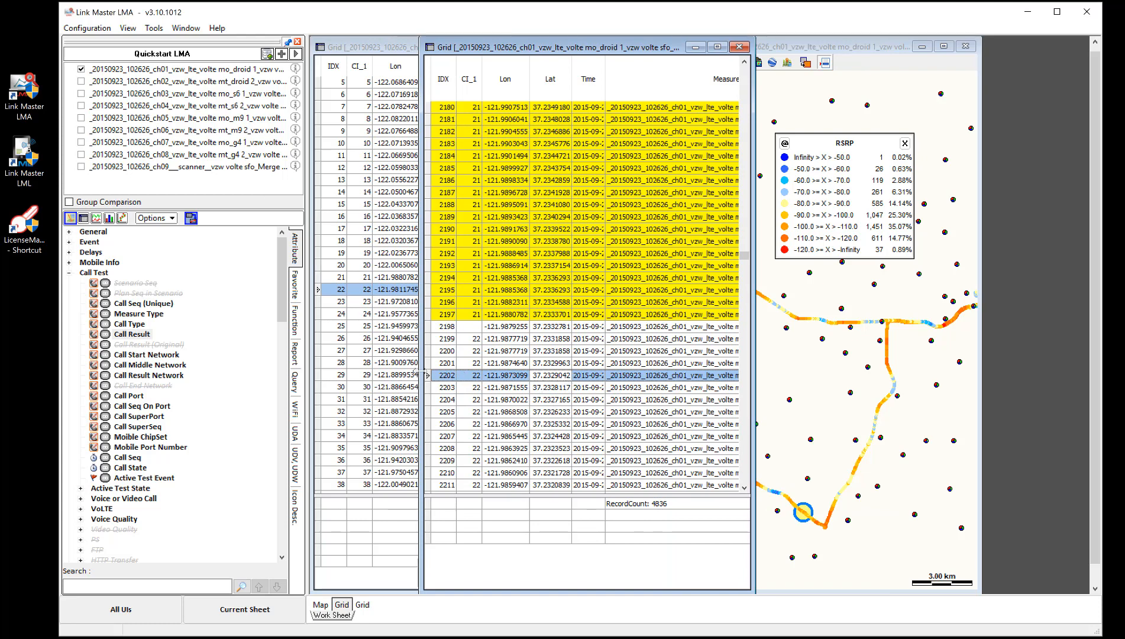
pyautogui.moveTo(426, 375); pyautogui.dragTo(346, 375)
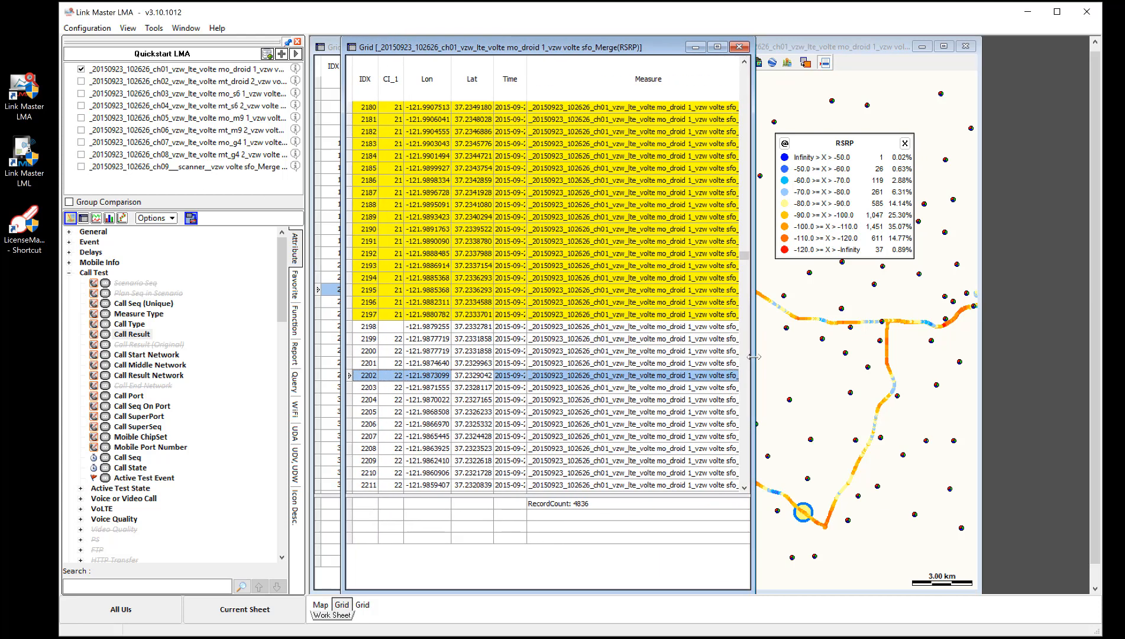
pyautogui.moveTo(754, 357); pyautogui.dragTo(894, 357)
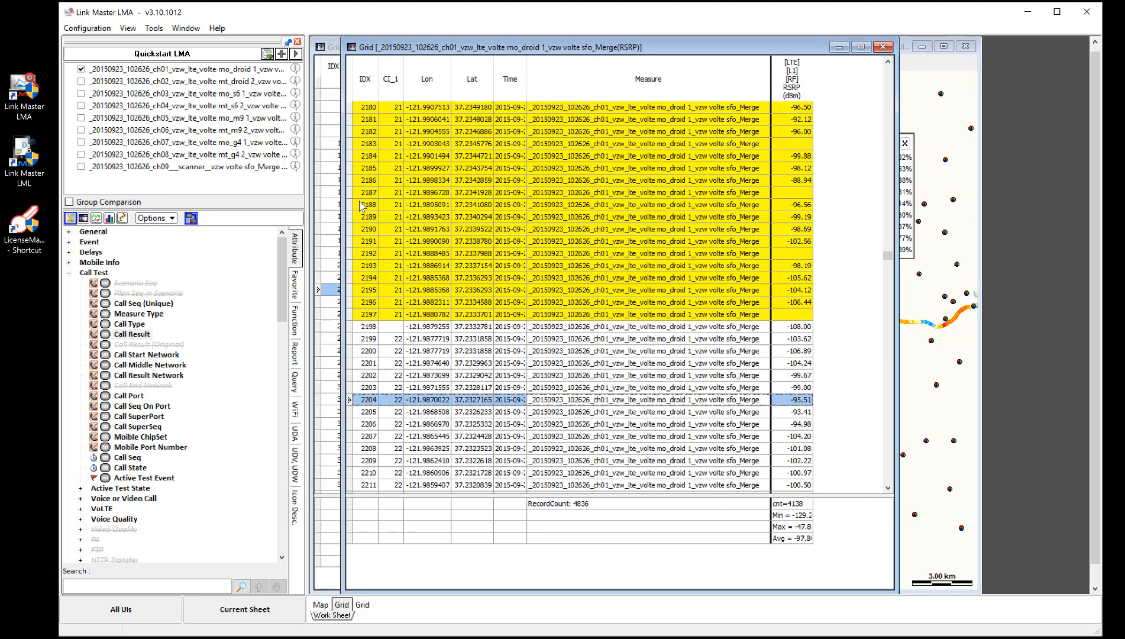
pyautogui.moveTo(886, 255); pyautogui.dragTo(887, 269)
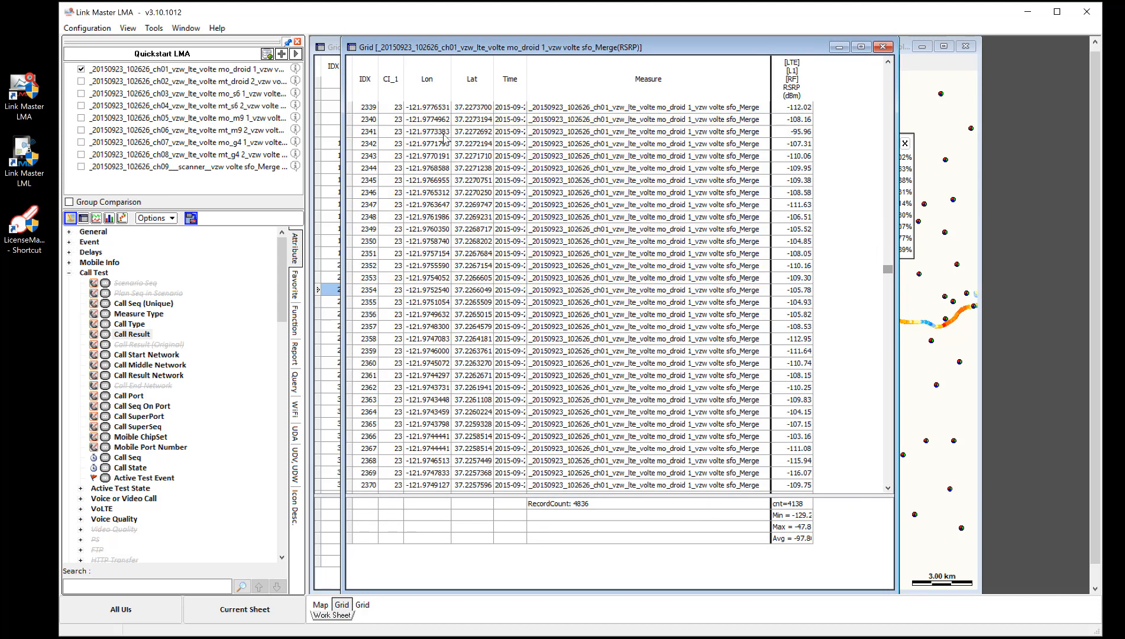
pyautogui.click(696, 274)
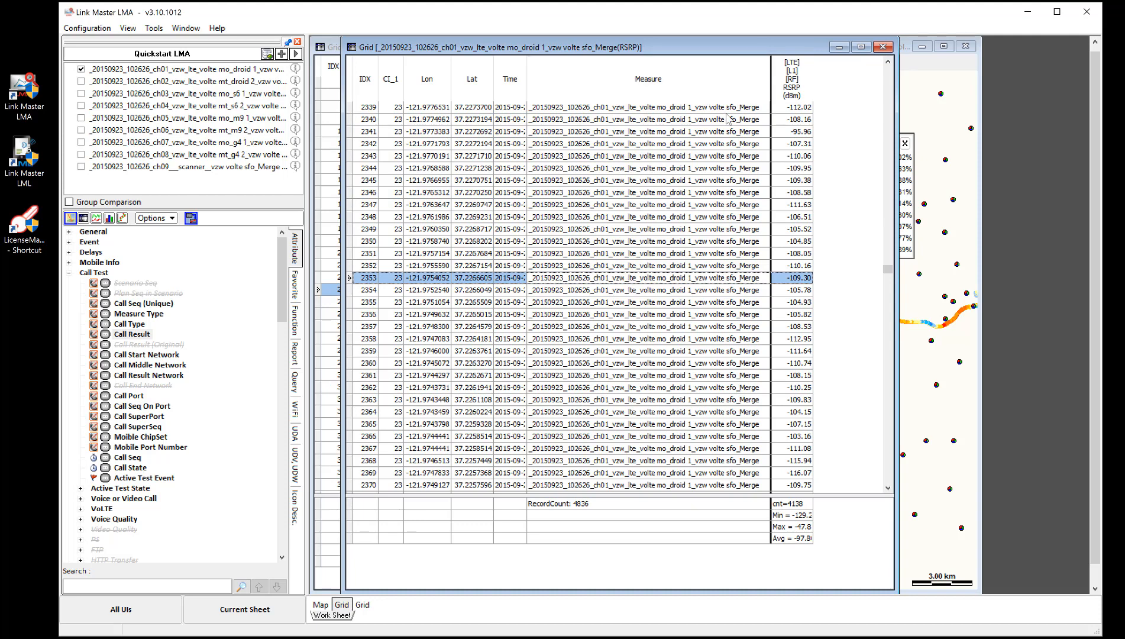
pyautogui.click(910, 63)
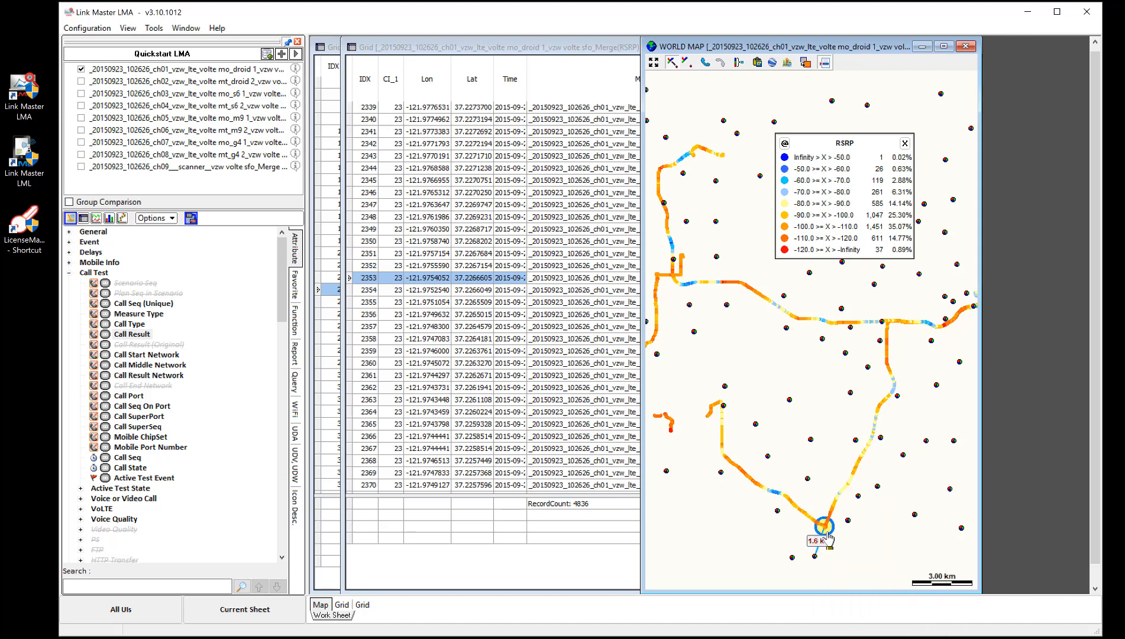
# Move the RSRP grid window to the right of the Call Result grid and activate the Call Result grid.
pyautogui.click(496, 49)
pyautogui.moveTo(496, 48); pyautogui.dragTo(743, 53)
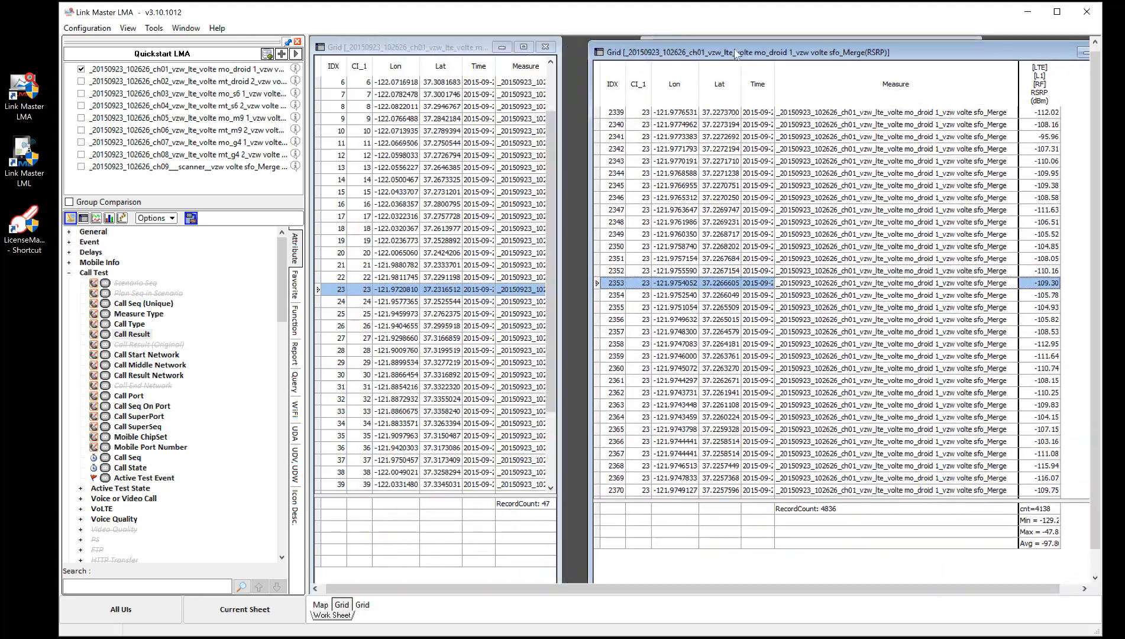
pyautogui.click(459, 59)
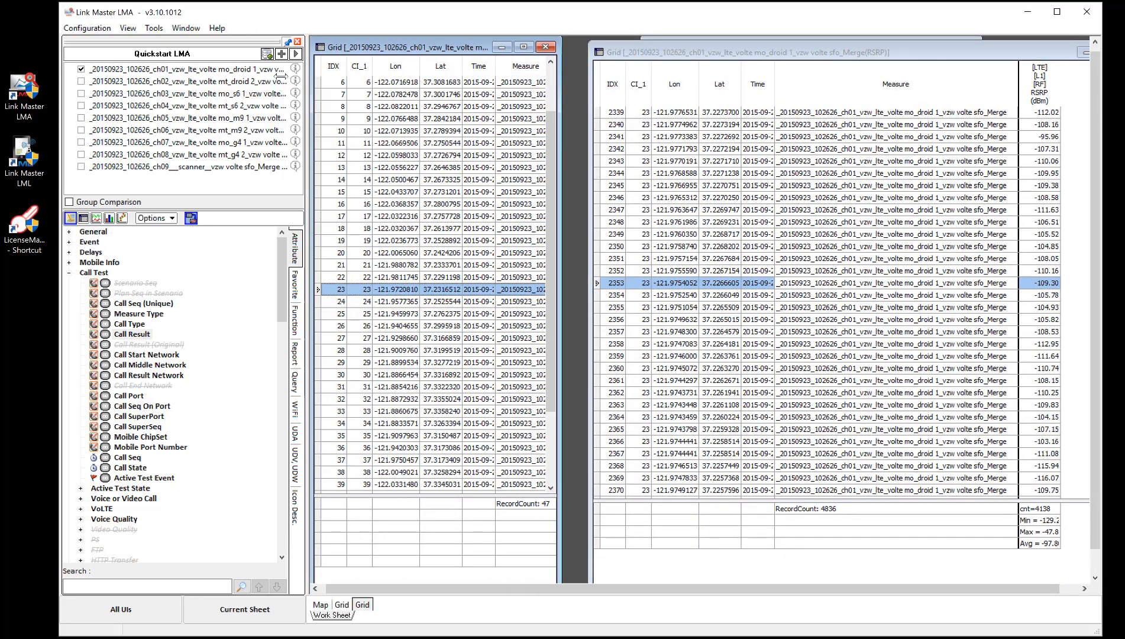
# Resize the Call Result grid to show its Call Result column and bring the RSRP grid window forward beside it.
pyautogui.moveTo(559, 187); pyautogui.dragTo(783, 187)
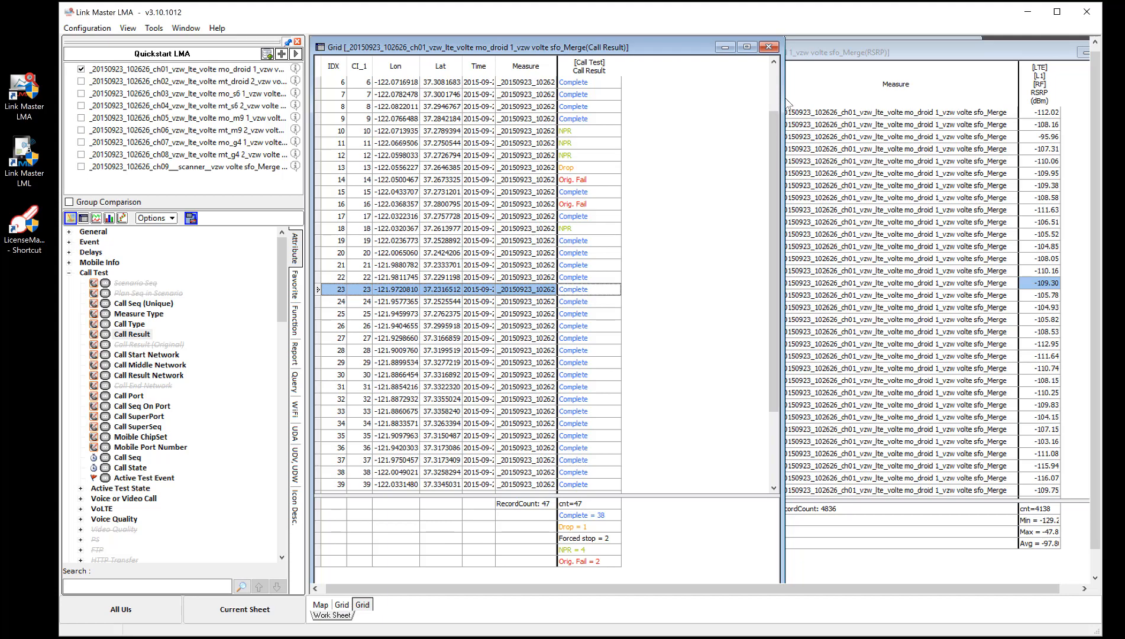
pyautogui.moveTo(781, 97); pyautogui.dragTo(645, 98)
pyautogui.moveTo(758, 60); pyautogui.dragTo(570, 53)
# Add the LTE L1 RF RS SNR (dB) attribute as a new column in the RSRP grid.
pyautogui.moveTo(278, 316); pyautogui.dragTo(278, 435)
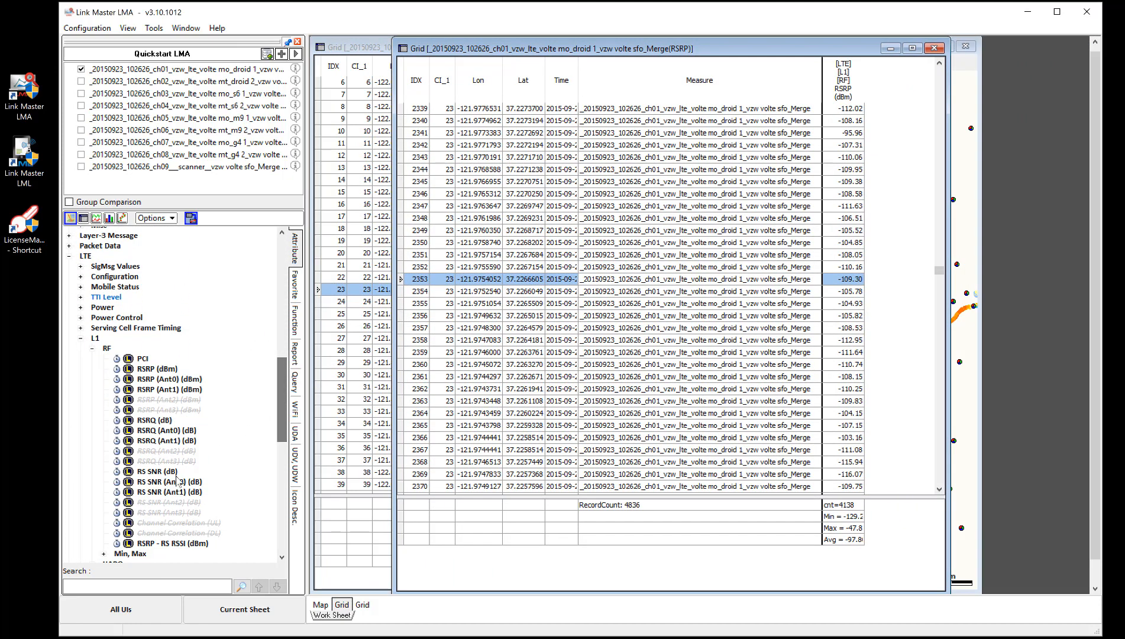
pyautogui.click(158, 471)
pyautogui.moveTo(611, 400); pyautogui.dragTo(781, 349)
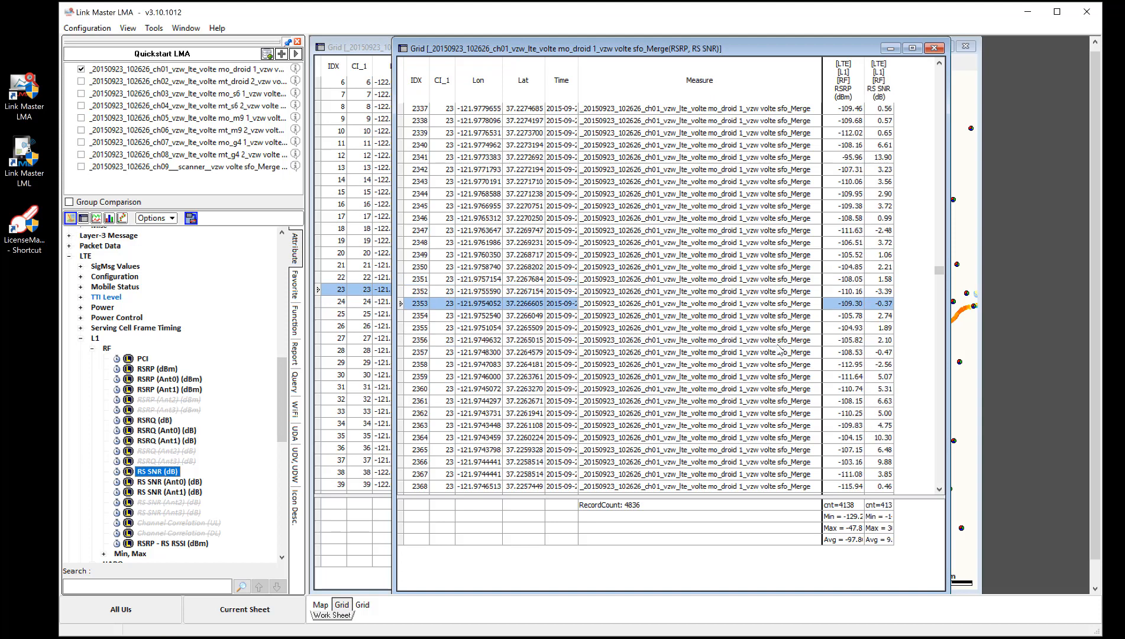
# Send the RSRP and RS SNR grid data to a time graph.
pyautogui.rightClick(708, 283)
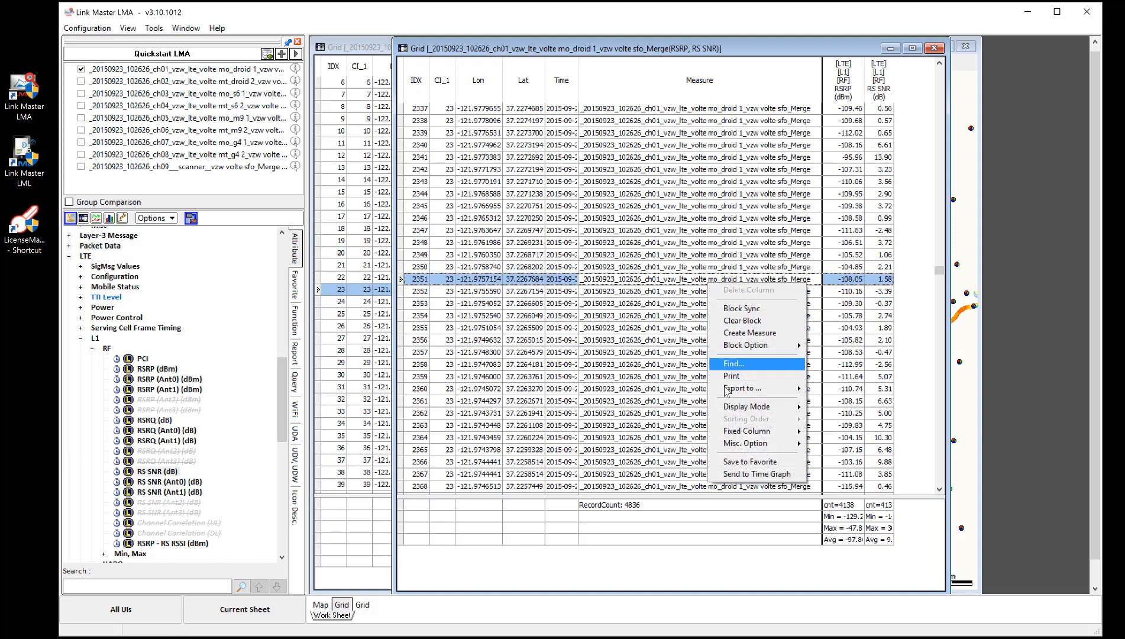
pyautogui.click(745, 474)
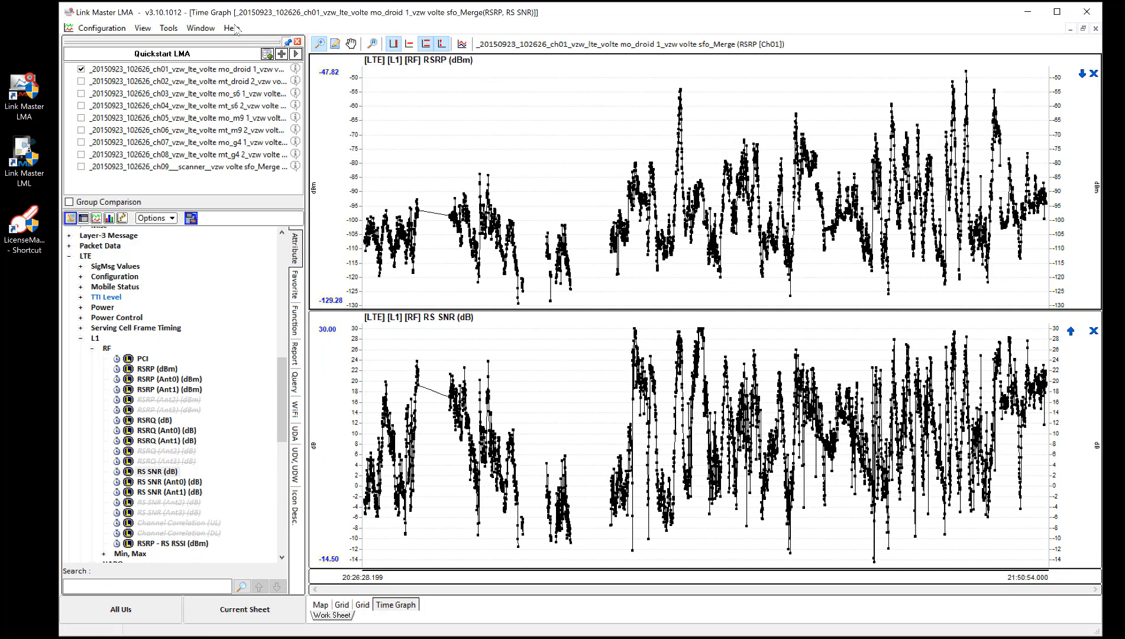
# Tile all open windows vertically.
pyautogui.click(209, 34)
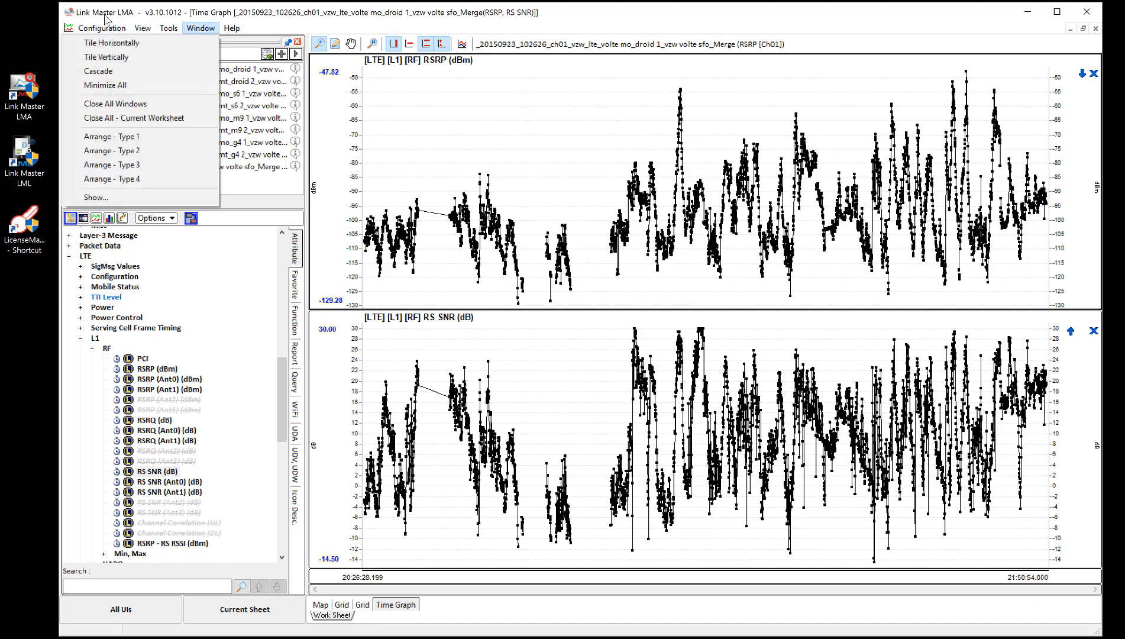
pyautogui.click(157, 56)
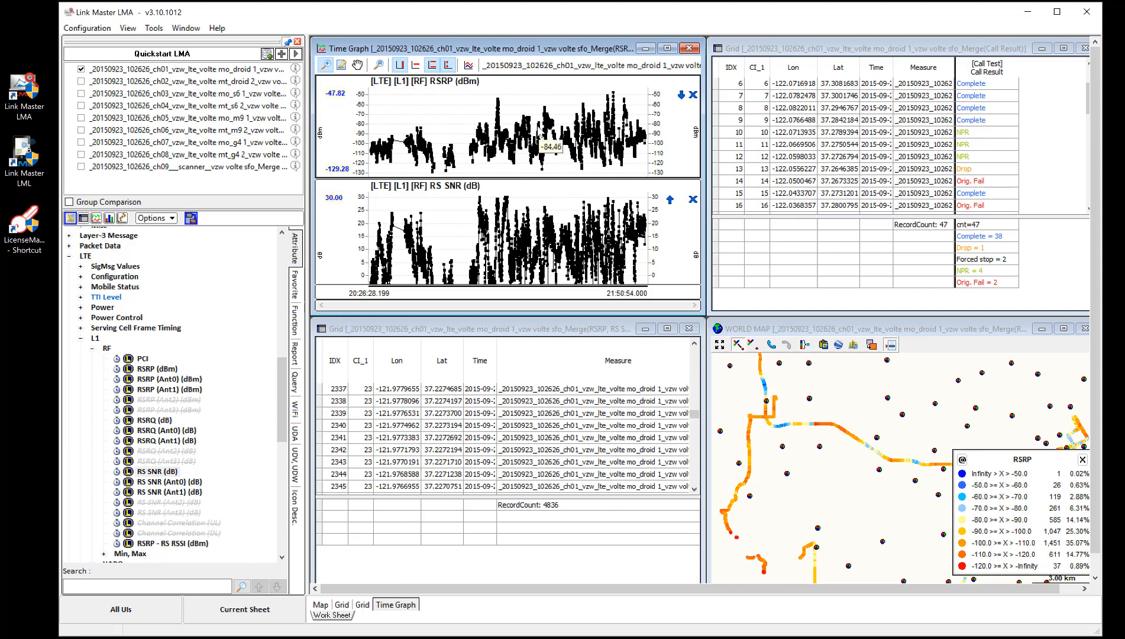
# Select points on the RSRP time graph and pan the map to follow the synced location.
pyautogui.click(507, 127)
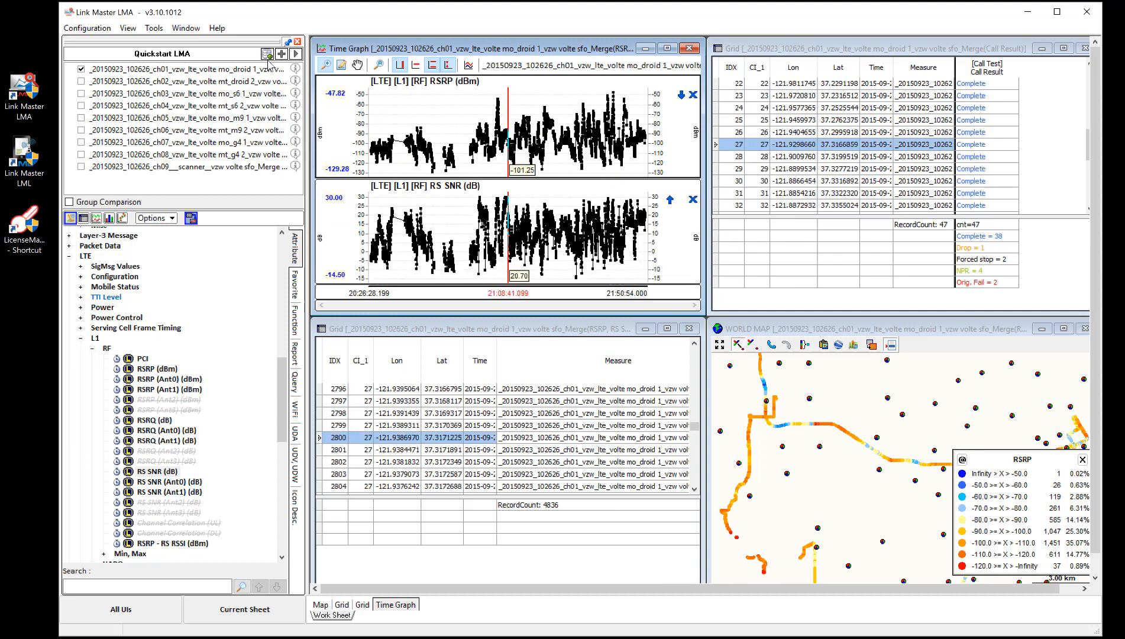
pyautogui.click(525, 108)
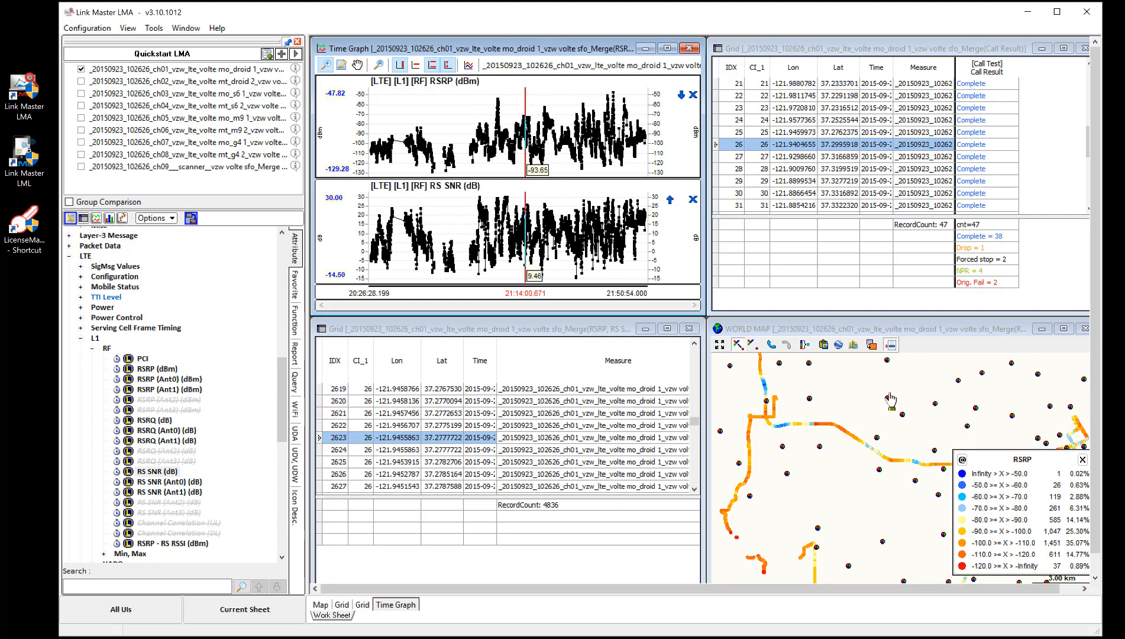
pyautogui.moveTo(857, 484); pyautogui.dragTo(781, 390)
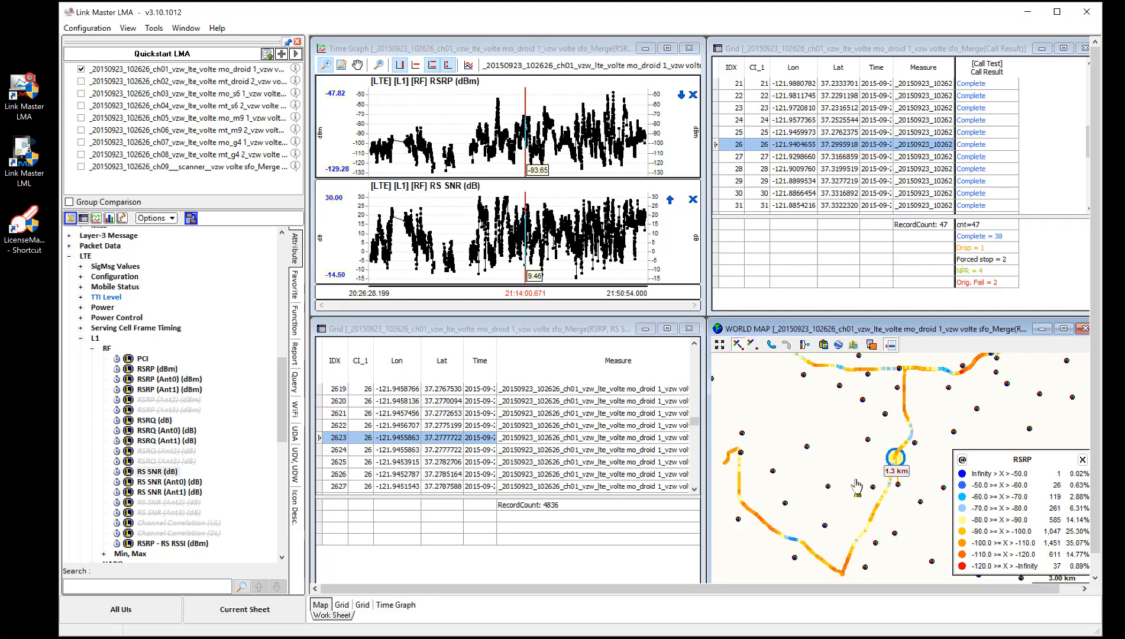
pyautogui.moveTo(857, 486); pyautogui.dragTo(836, 471)
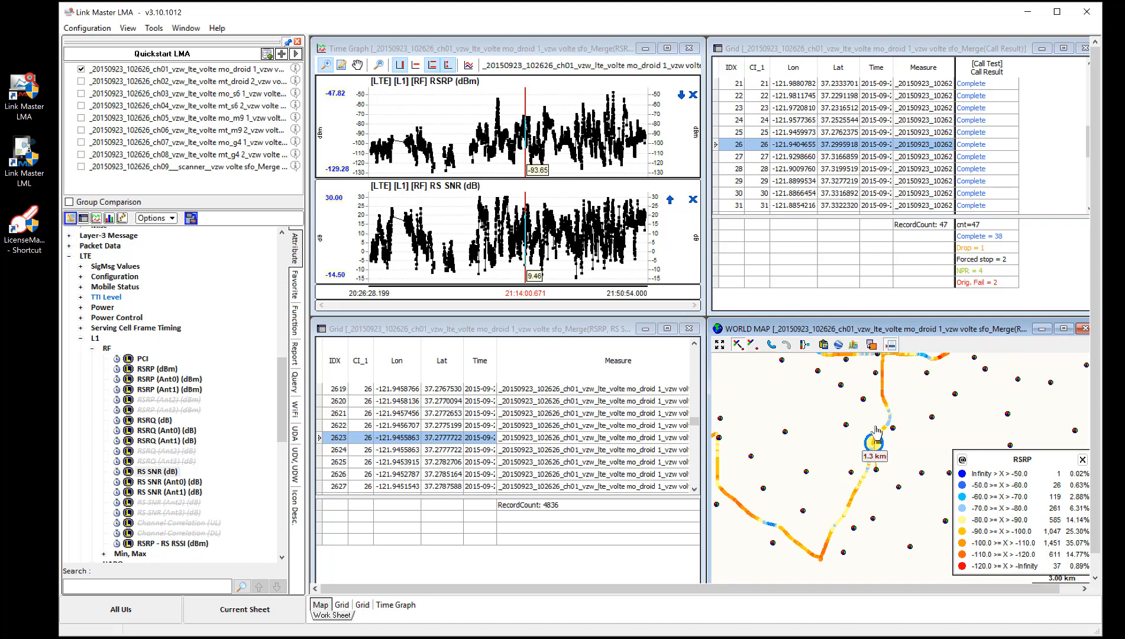
# Zoom the time graph into the span around 21:14 and pick points on it to sync the grids and map.
pyautogui.click(523, 170)
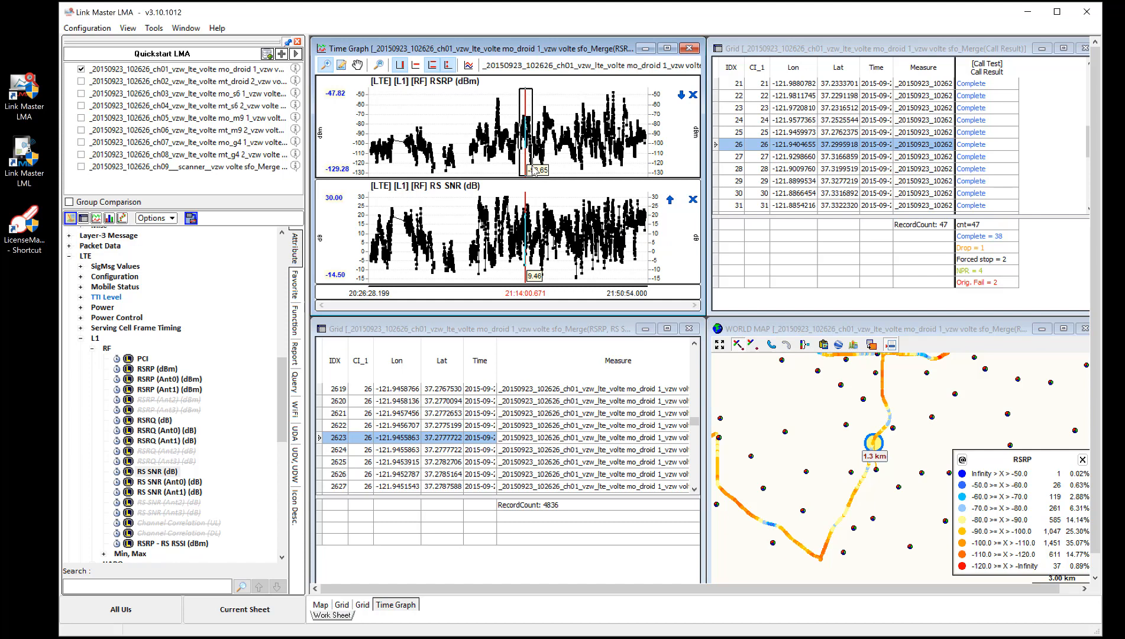
pyautogui.moveTo(531, 169); pyautogui.dragTo(531, 170)
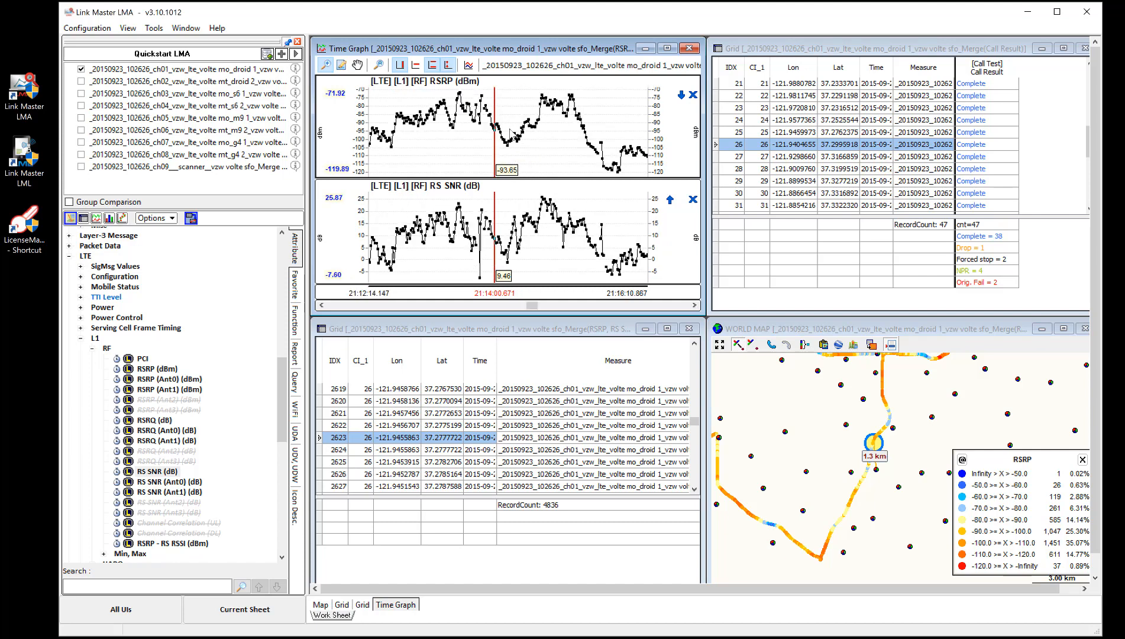
pyautogui.click(543, 134)
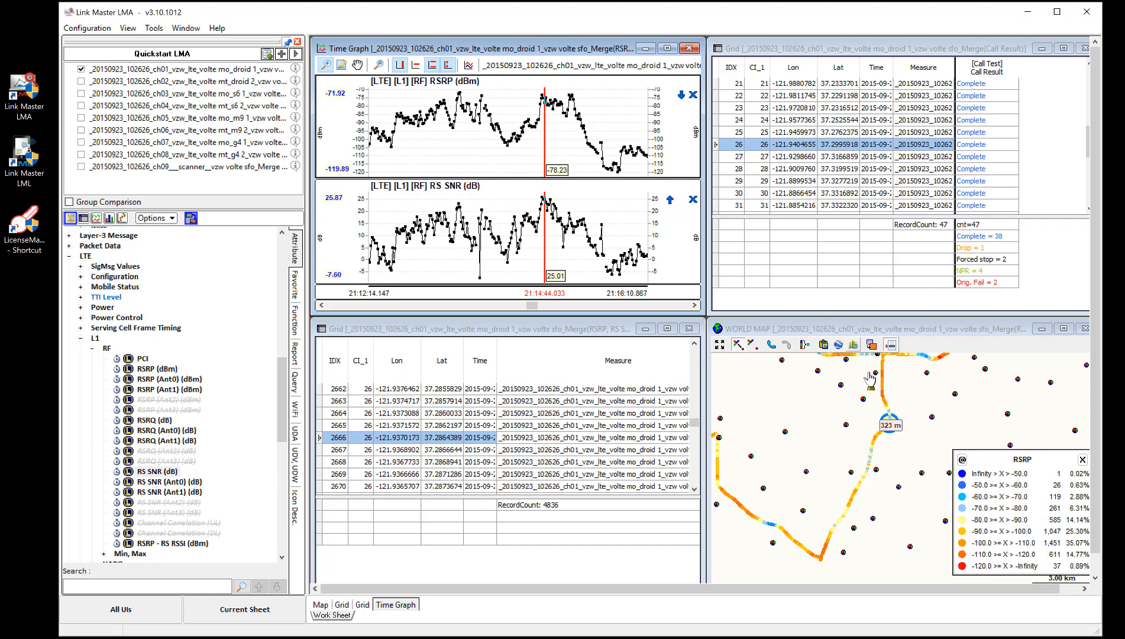
pyautogui.moveTo(879, 402)
pyautogui.click(433, 204)
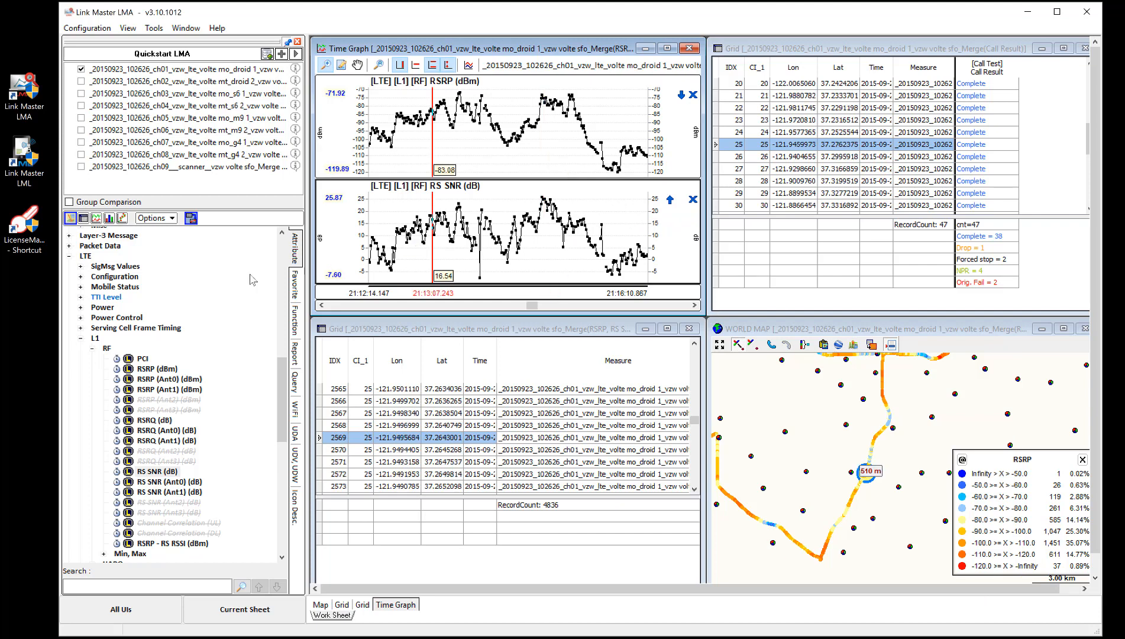
# Open the Log View for both log files of the first measure and tile the windows vertically.
pyautogui.rightClick(210, 71)
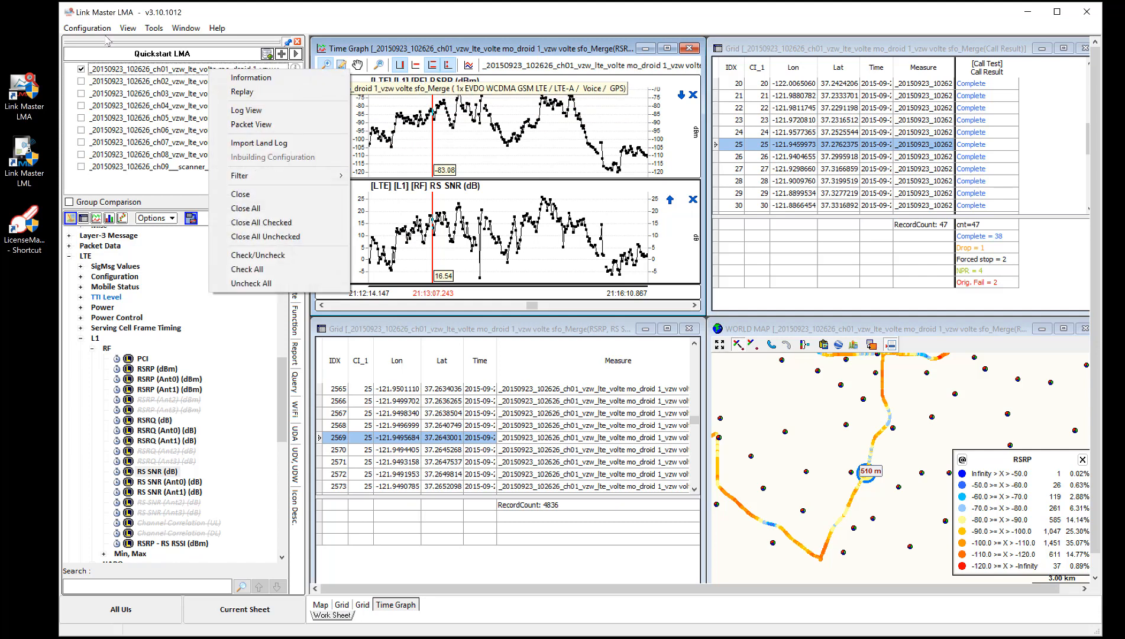
pyautogui.click(247, 111)
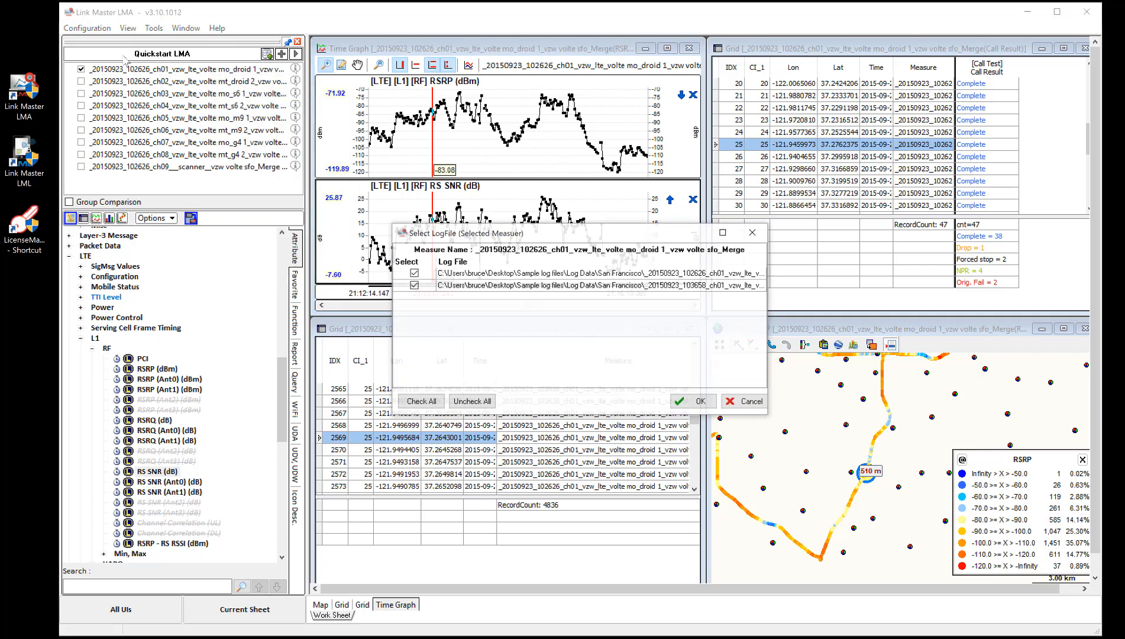
pyautogui.click(696, 404)
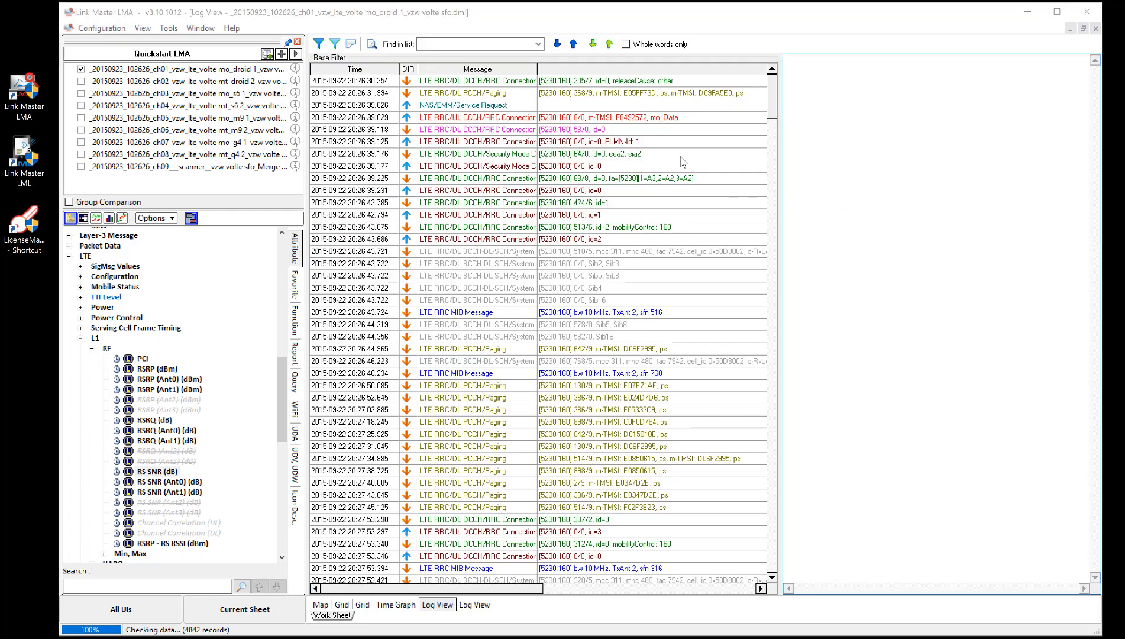
pyautogui.click(205, 28)
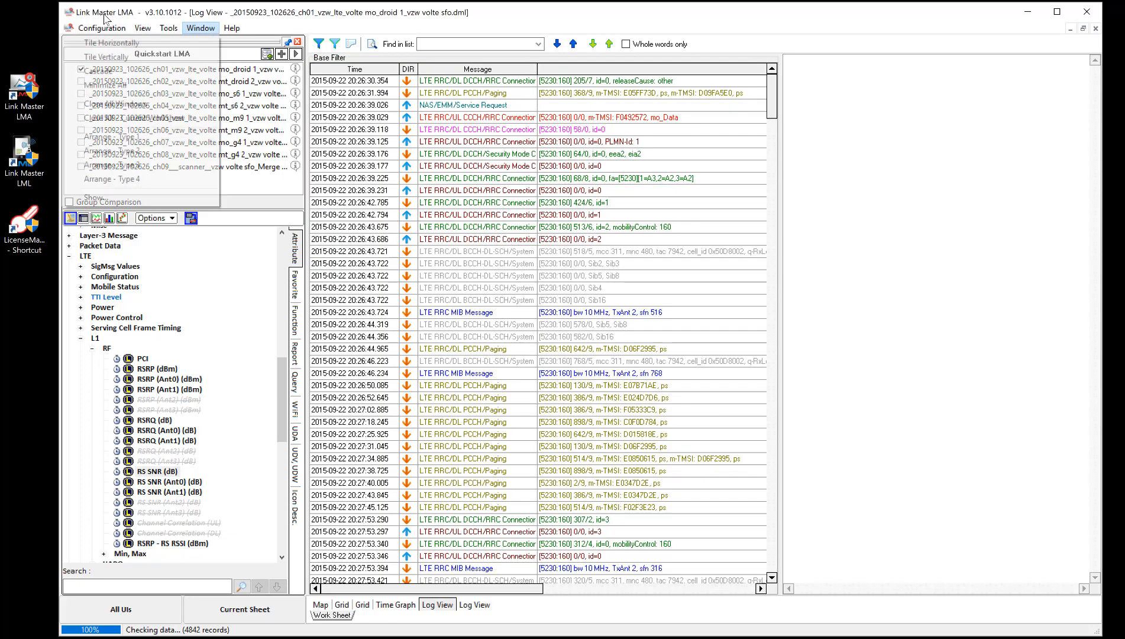
pyautogui.click(164, 56)
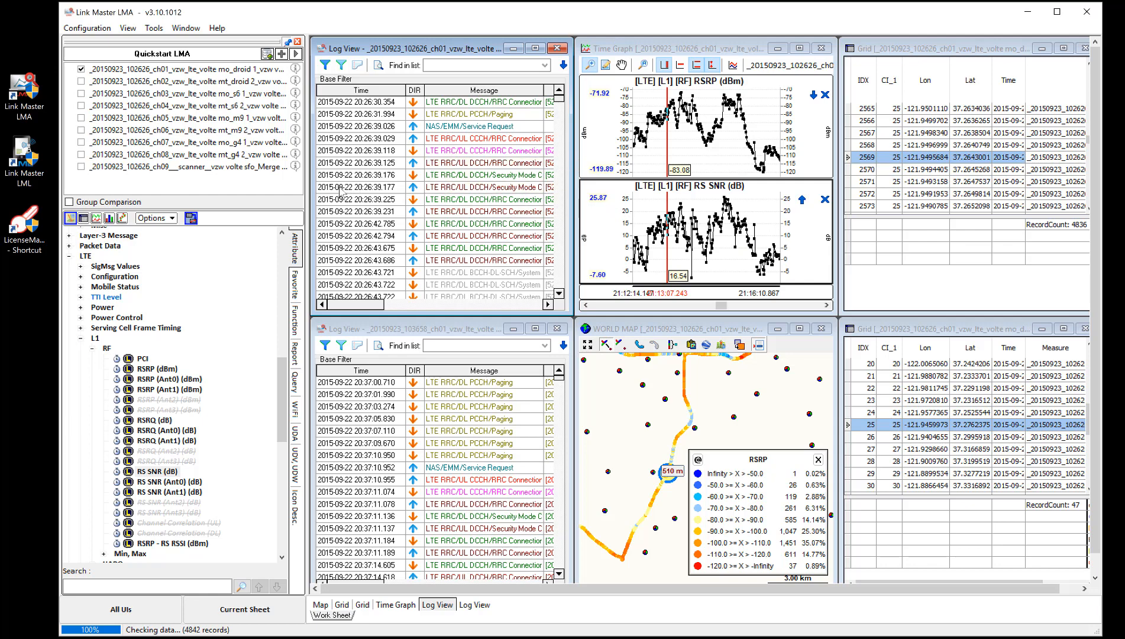
# Hide the Quickstart panel and tile the windows vertically again.
pyautogui.click(298, 42)
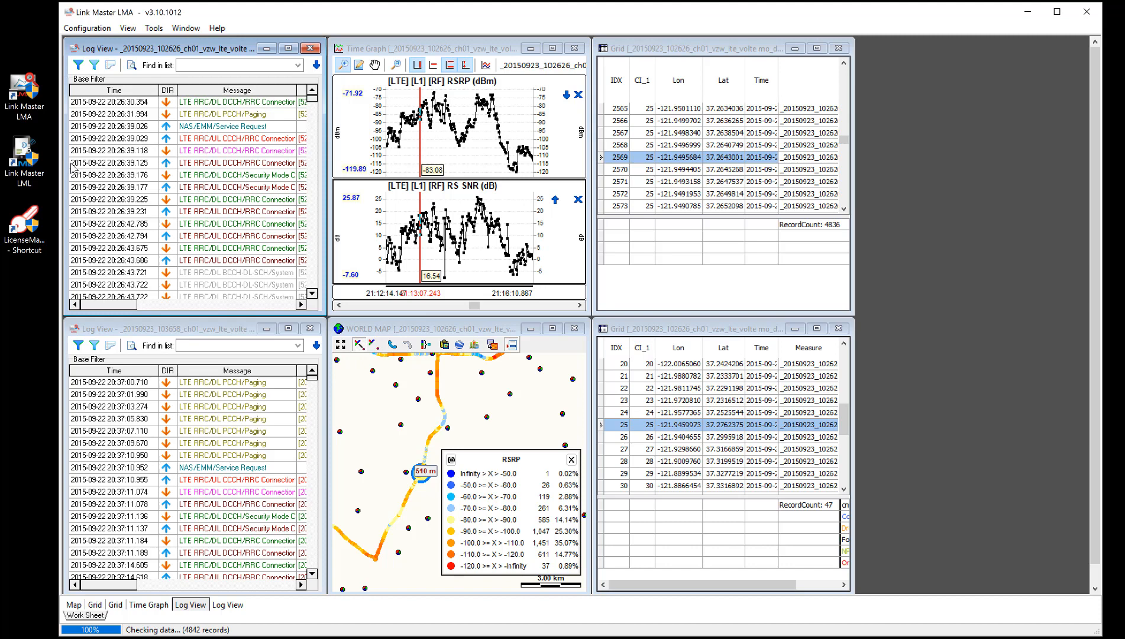
pyautogui.moveTo(63, 167)
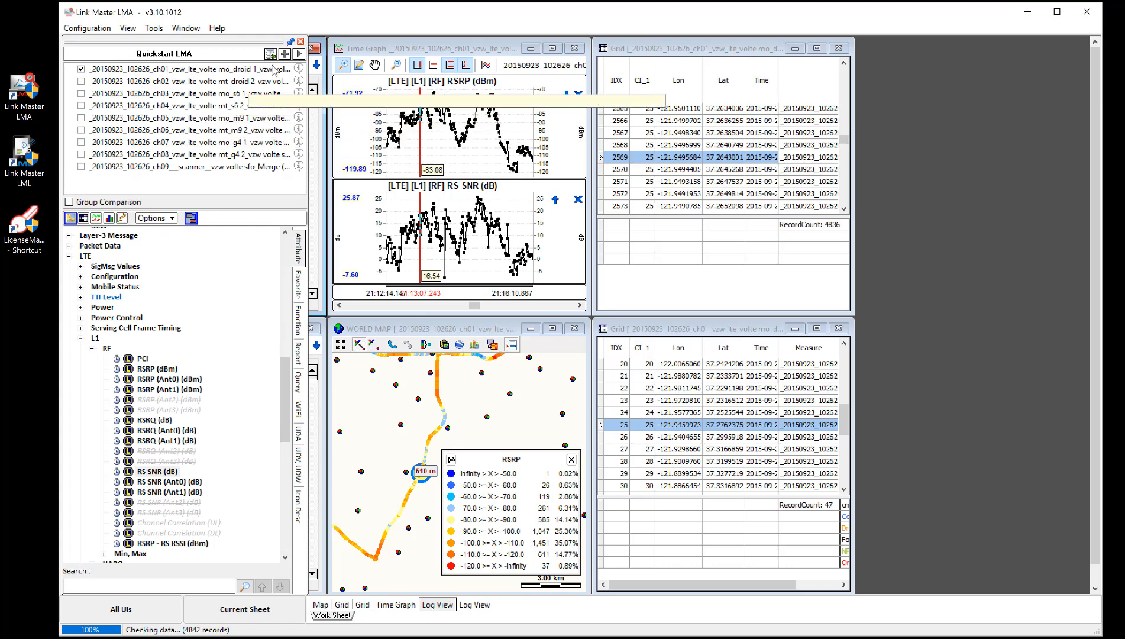
pyautogui.click(290, 42)
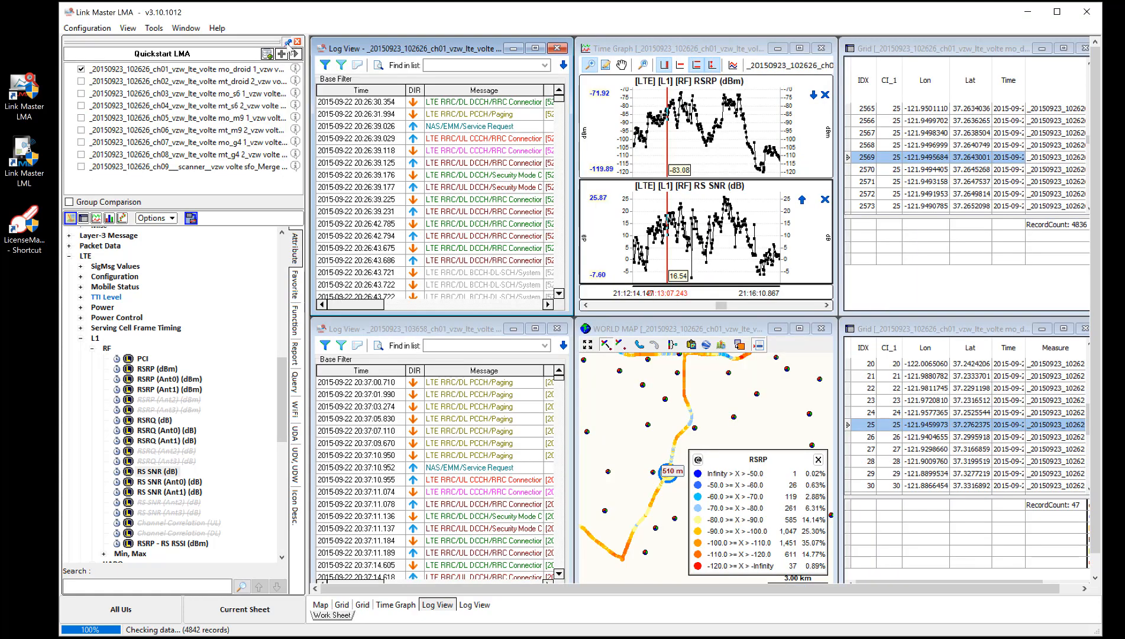
pyautogui.click(297, 41)
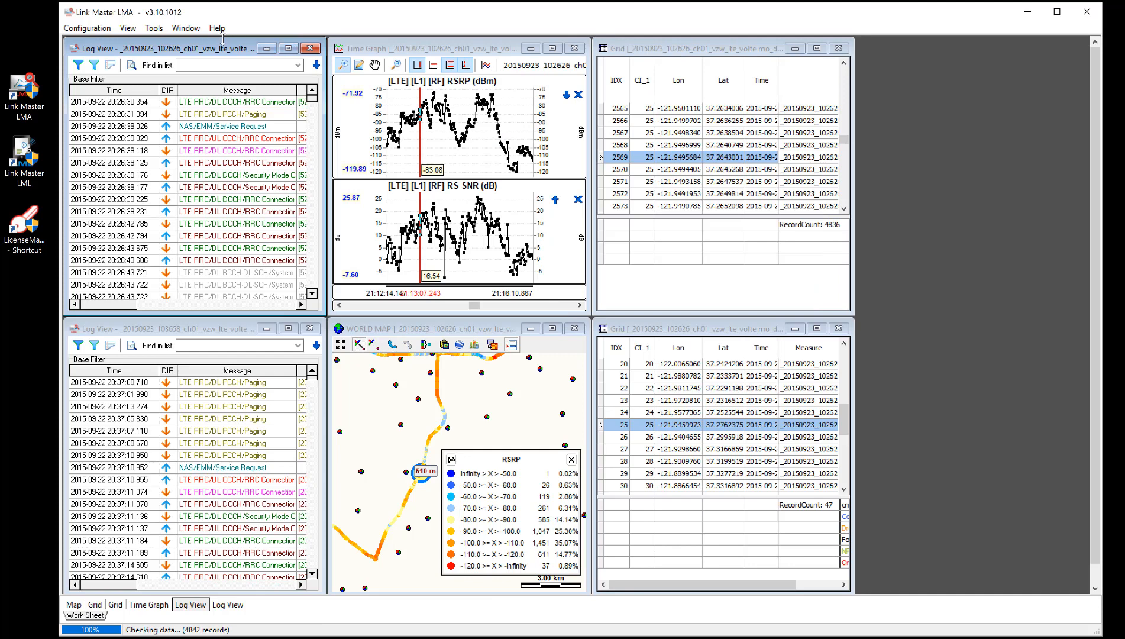
pyautogui.click(185, 28)
pyautogui.click(95, 42)
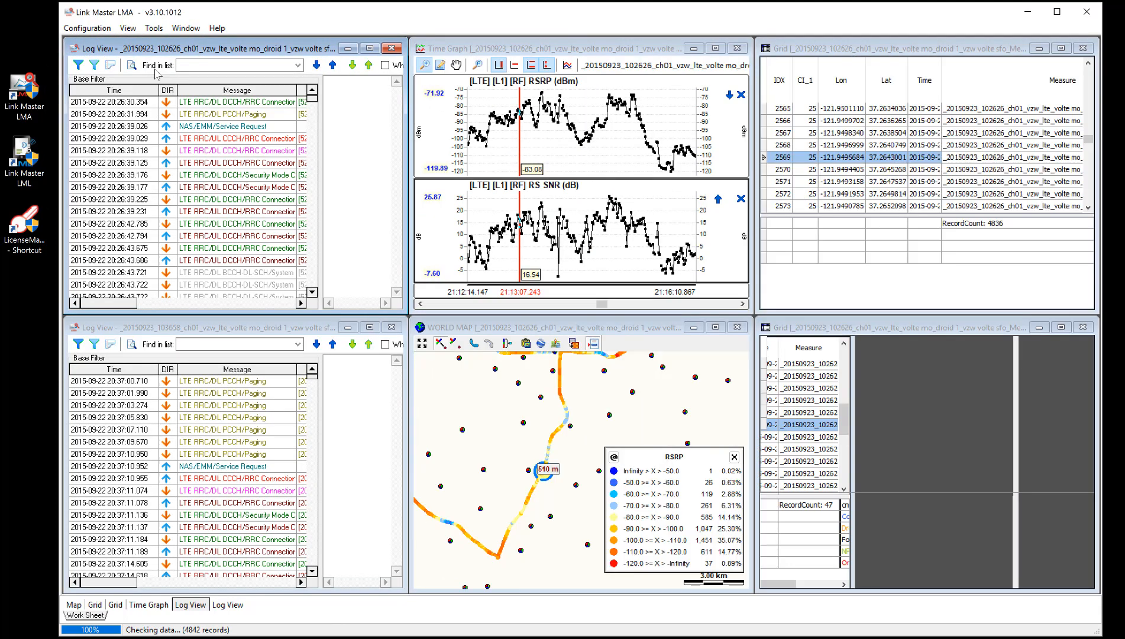
# Pick a time graph point to sync the log views and stretch the second log view to full height.
pyautogui.click(555, 208)
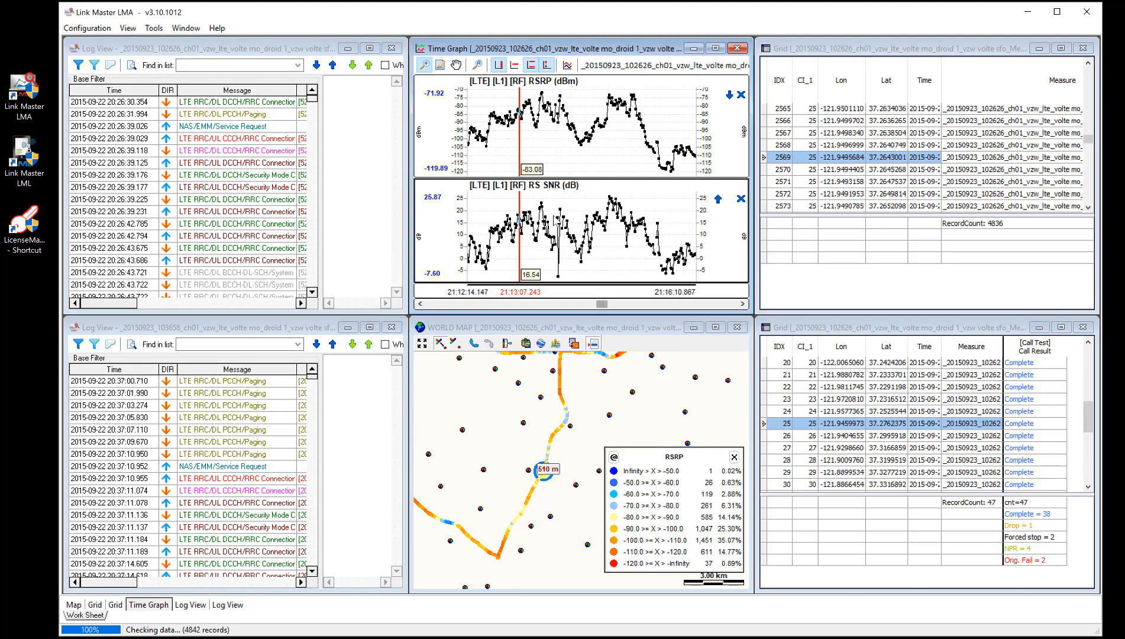
pyautogui.click(554, 218)
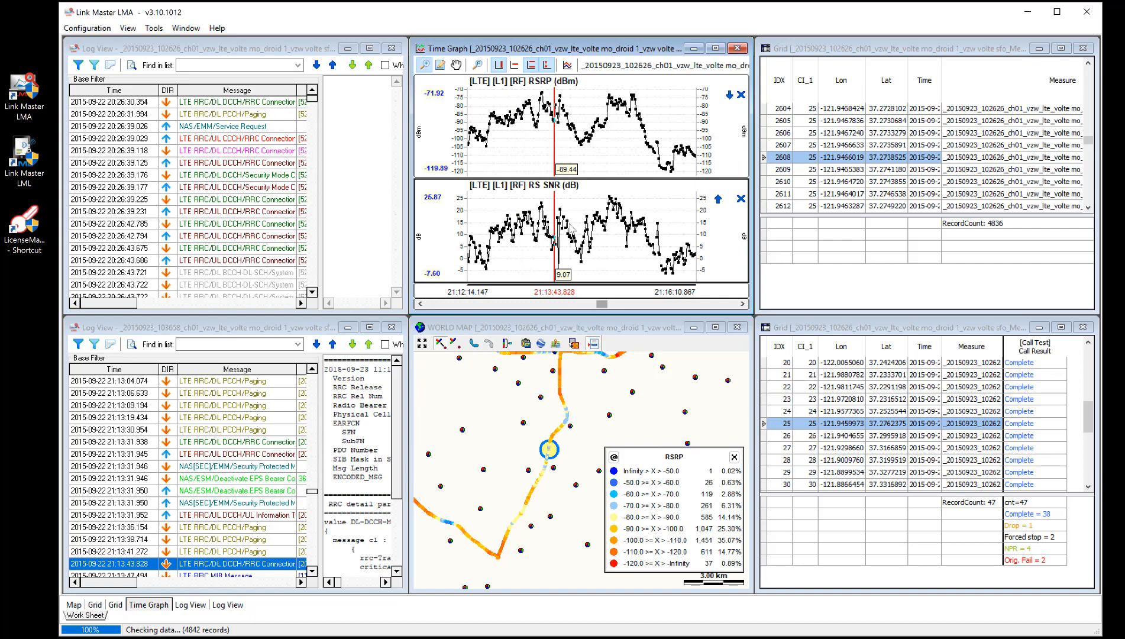
pyautogui.moveTo(289, 317); pyautogui.dragTo(289, 77)
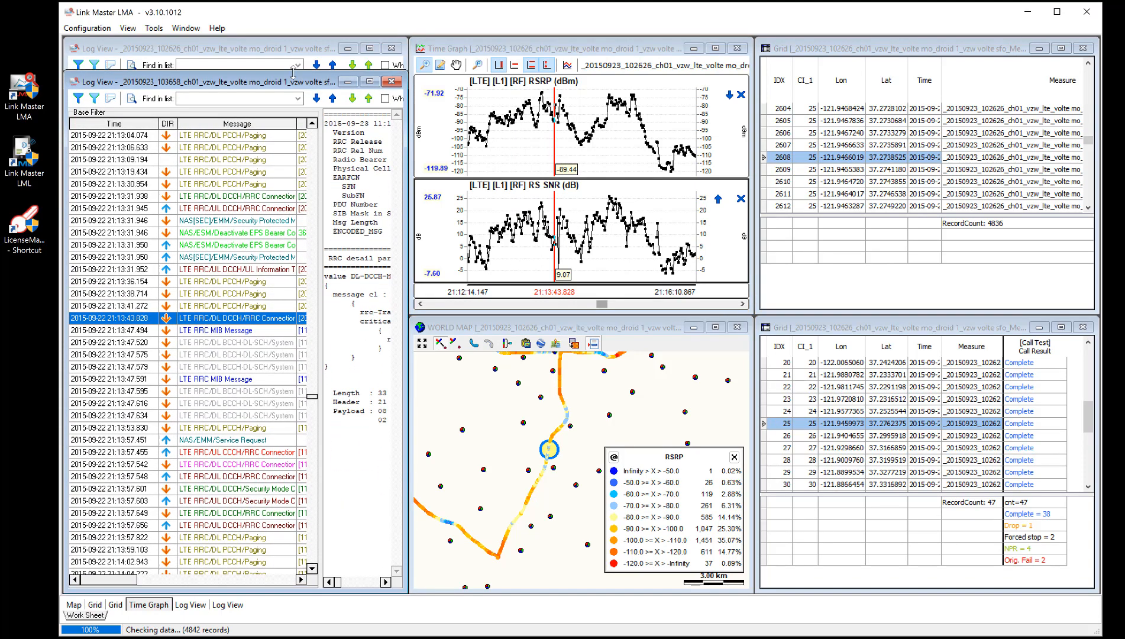
# Pick another time graph point and select the matching Paging message in the second log view.
pyautogui.click(549, 220)
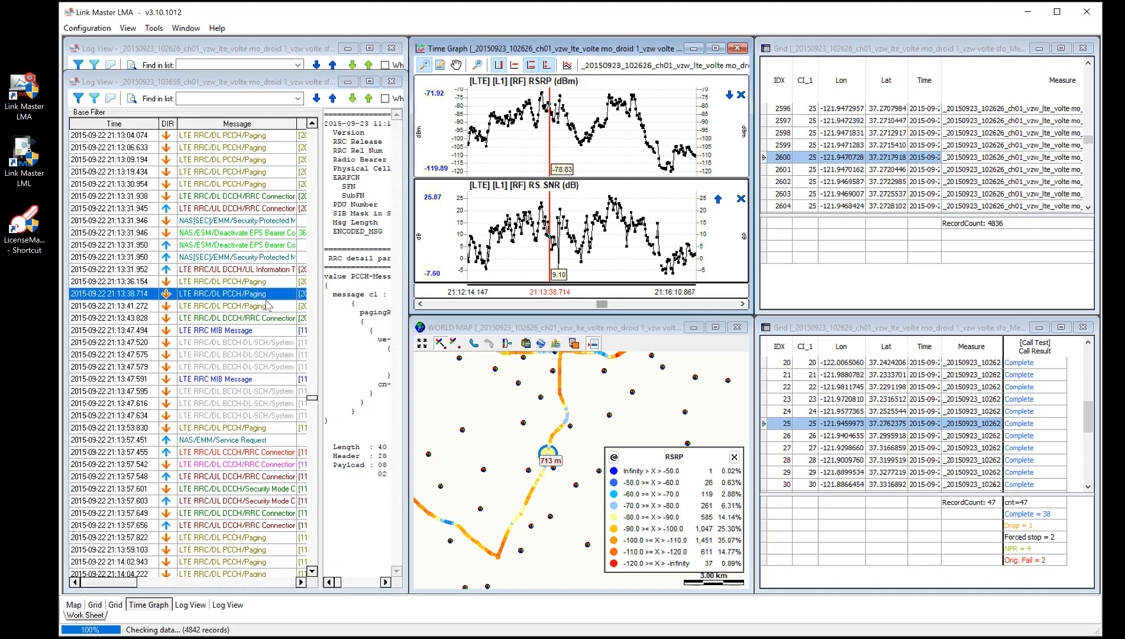
pyautogui.click(260, 298)
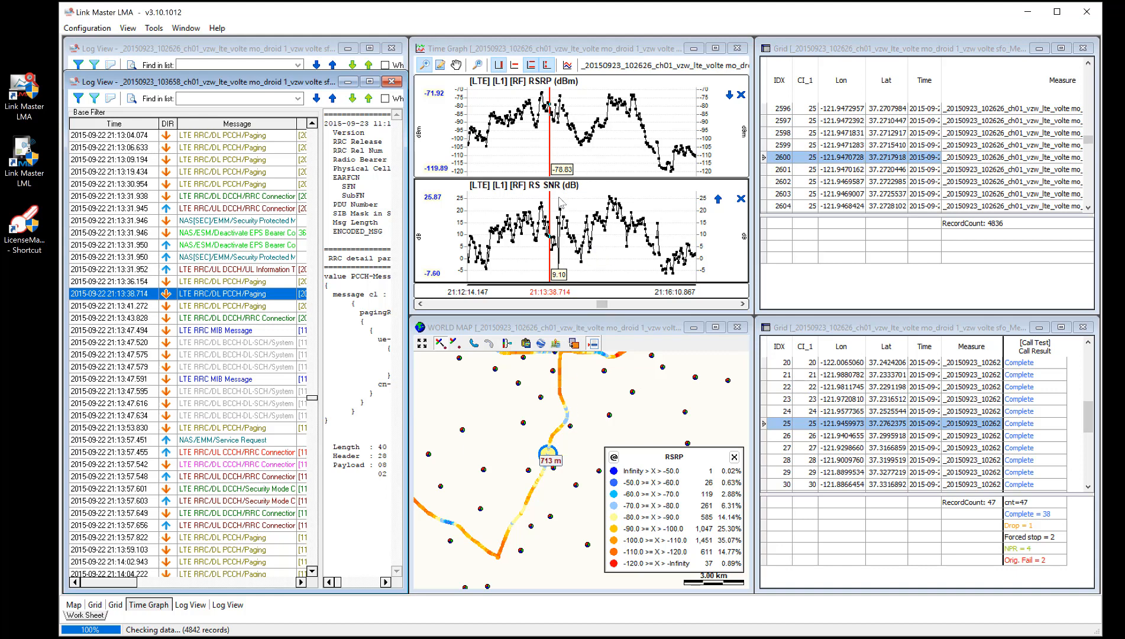
pyautogui.moveTo(507, 232)
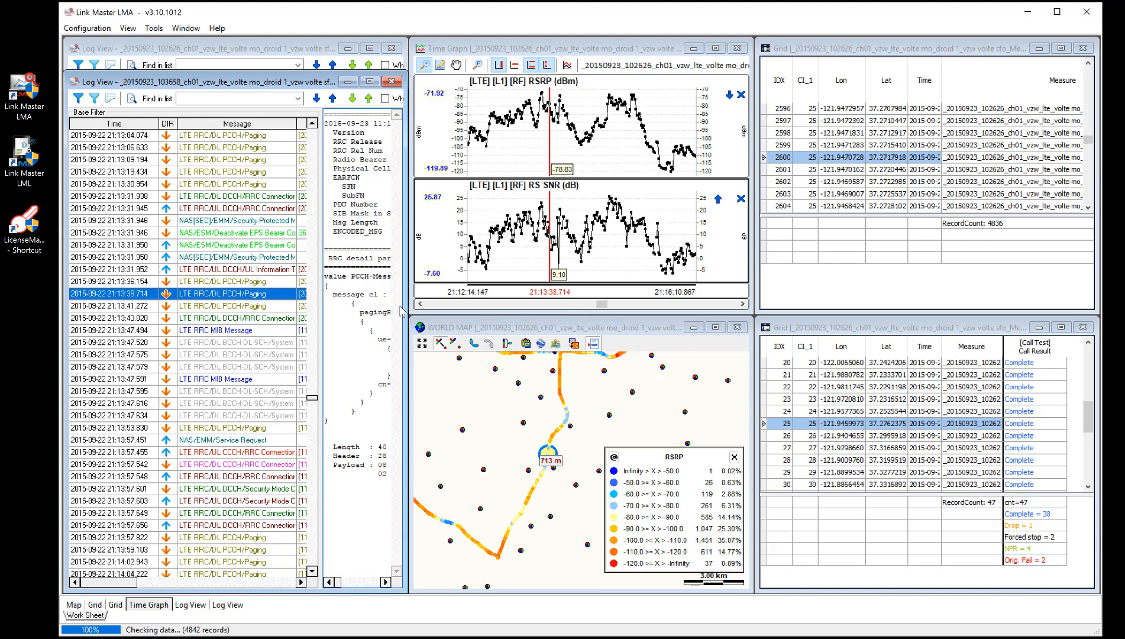
# Widen the second log view and open the RRC Connection Release and MIB message details.
pyautogui.moveTo(408, 309); pyautogui.dragTo(693, 305)
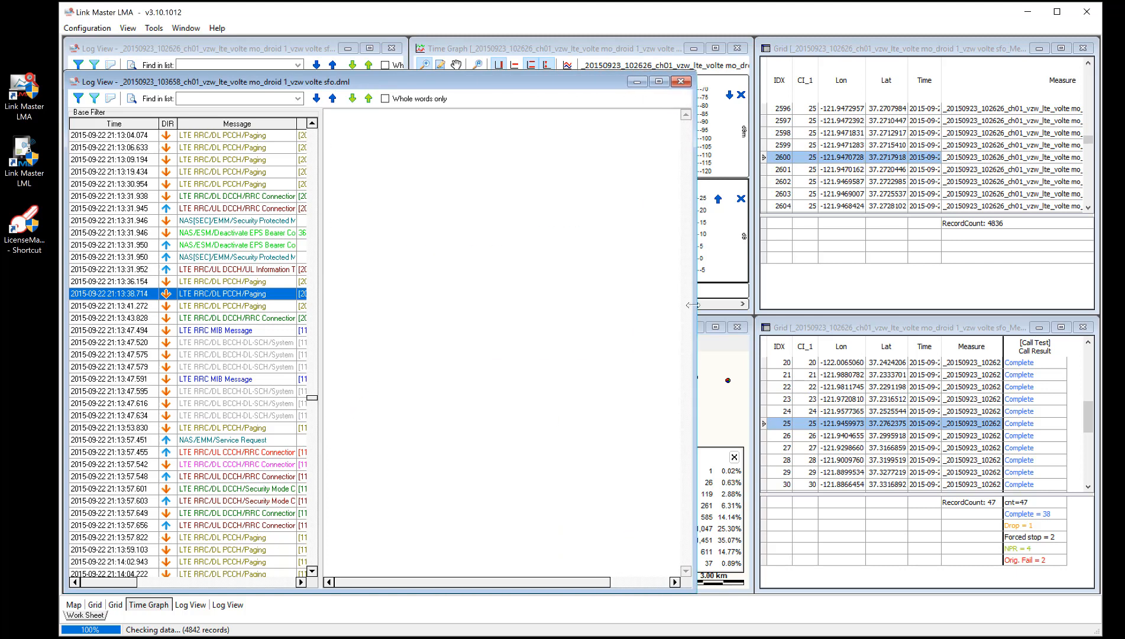
pyautogui.click(273, 317)
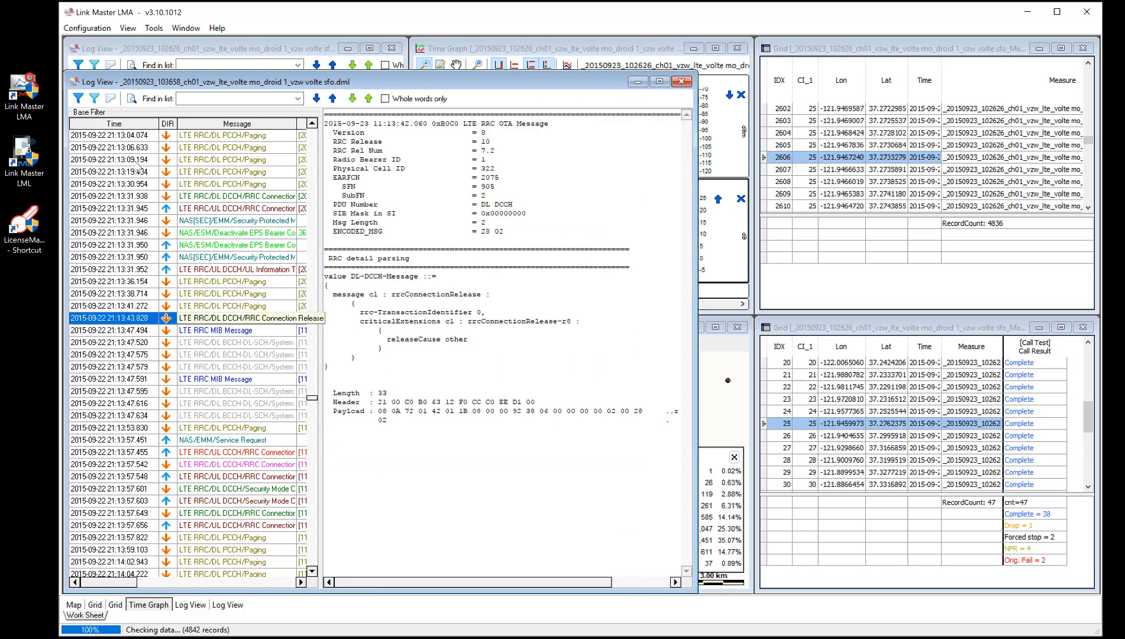
pyautogui.click(269, 330)
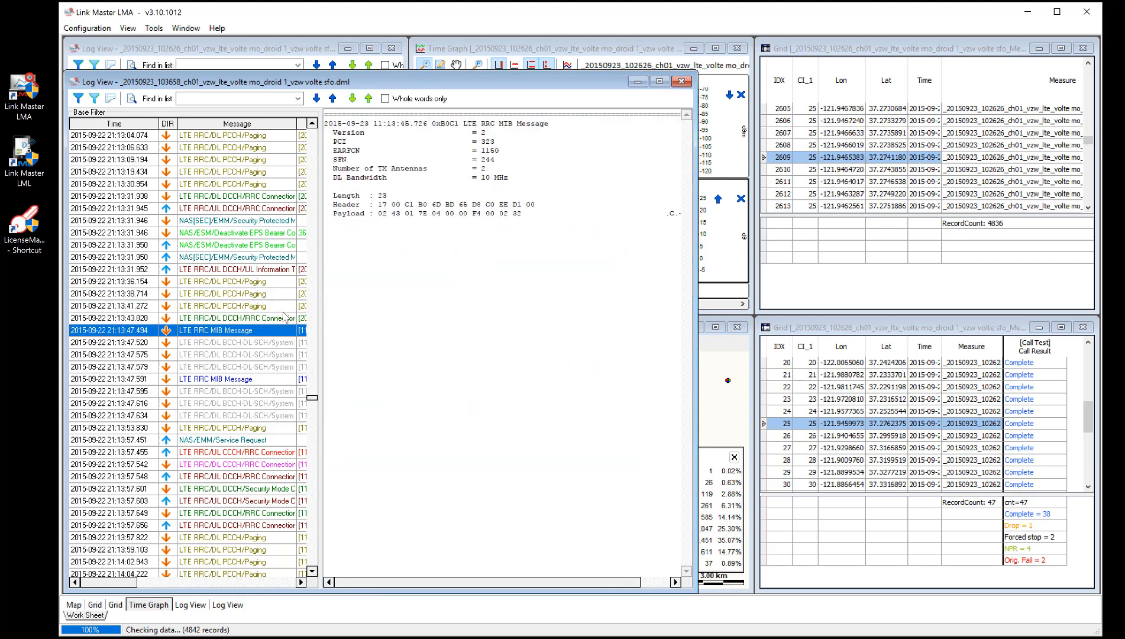